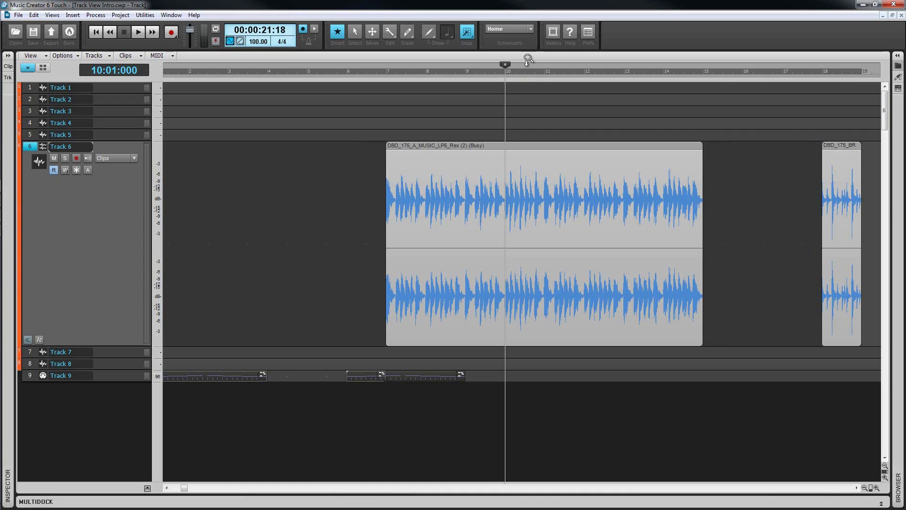
Step: Zoom the timeline into the Track 6 clip's waveform, then back out to whole measures
{"action": "mouse_move", "coordinate": [527, 60]}
{"action": "left_mouse_down"}
{"action": "mouse_move", "coordinate": [522, 77]}
{"action": "mouse_move", "coordinate": [522, 65]}
{"action": "mouse_move", "coordinate": [530, 74]}
{"action": "left_mouse_up"}
{"action": "left_click_drag", "start_coordinate": [610, 85], "coordinate": [612, 66]}
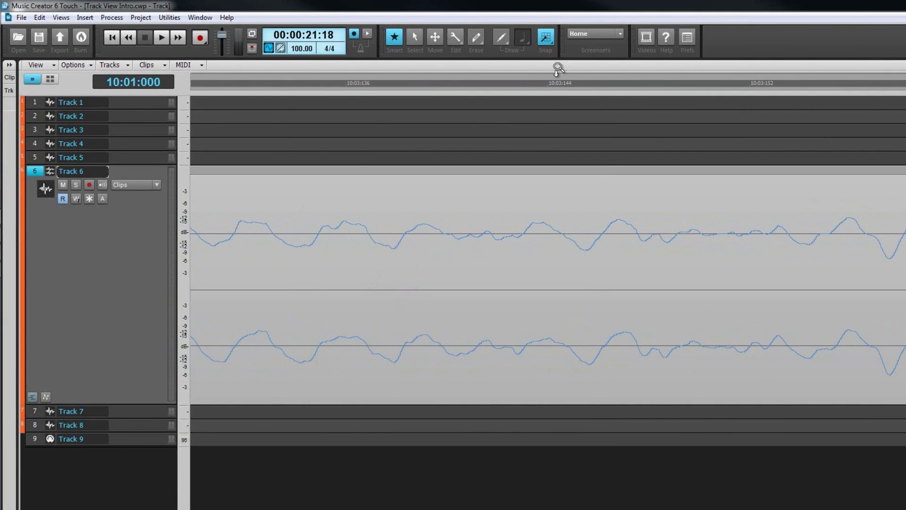
{"action": "left_click_drag", "start_coordinate": [557, 76], "coordinate": [548, 74]}
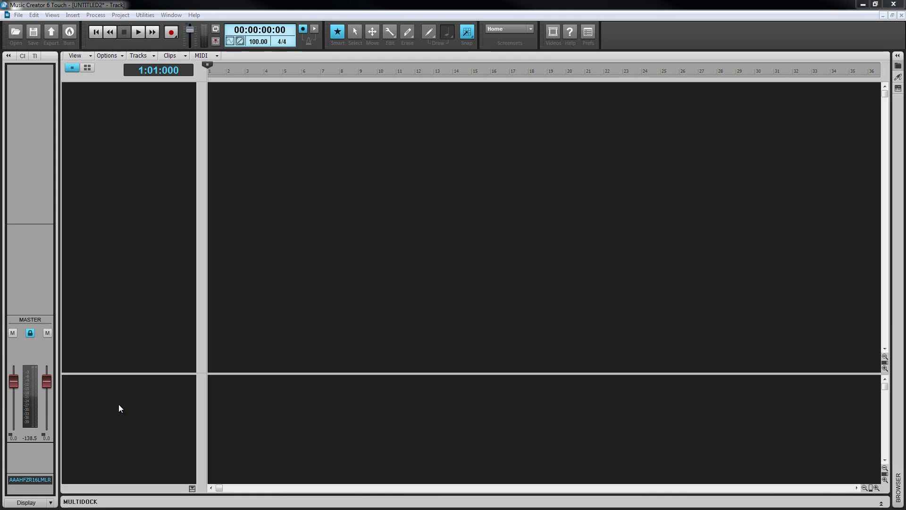
Step: Add a new stereo bus and name it Master
{"action": "right_click", "coordinate": [119, 405]}
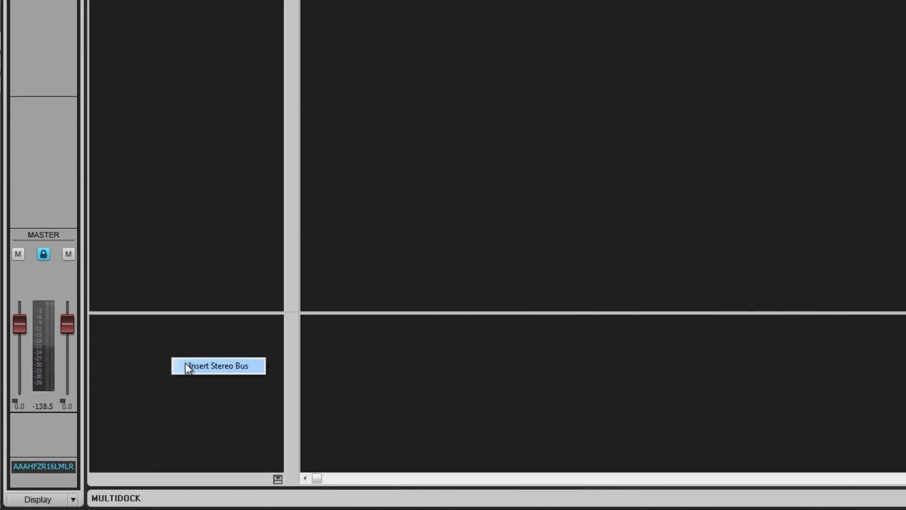
{"action": "left_click", "coordinate": [211, 366]}
{"action": "double_click", "coordinate": [178, 325]}
{"action": "type", "text": "M"}
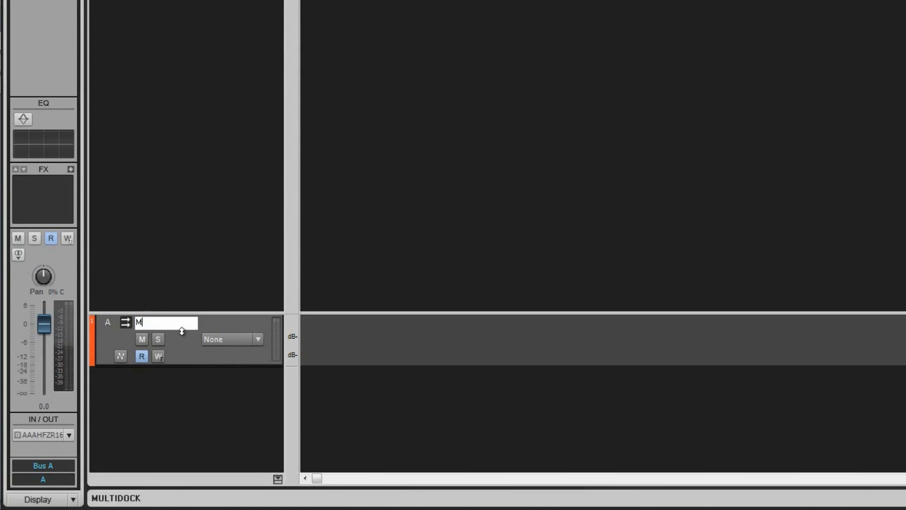
{"action": "type", "text": "aster"}
{"action": "key", "text": "Return"}
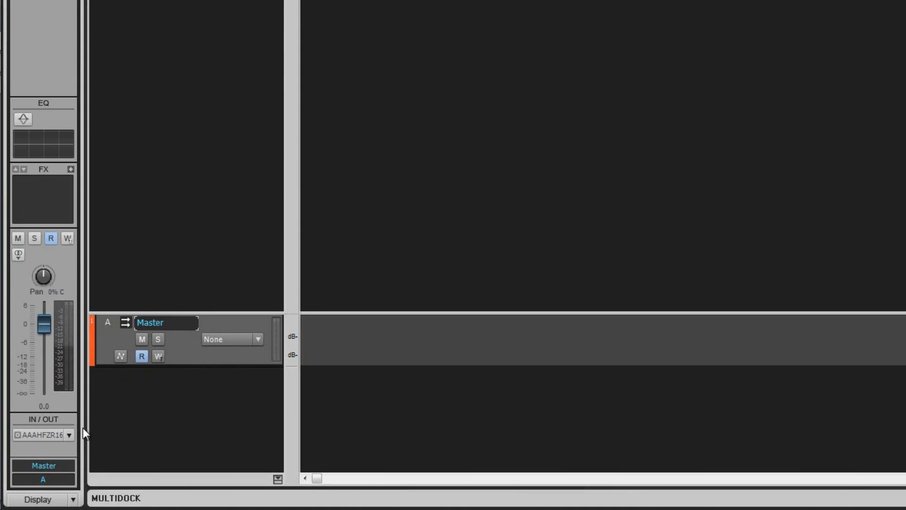
Step: Route the Master bus to the Allen and Heath output and make it the default bus
{"action": "left_click", "coordinate": [70, 435]}
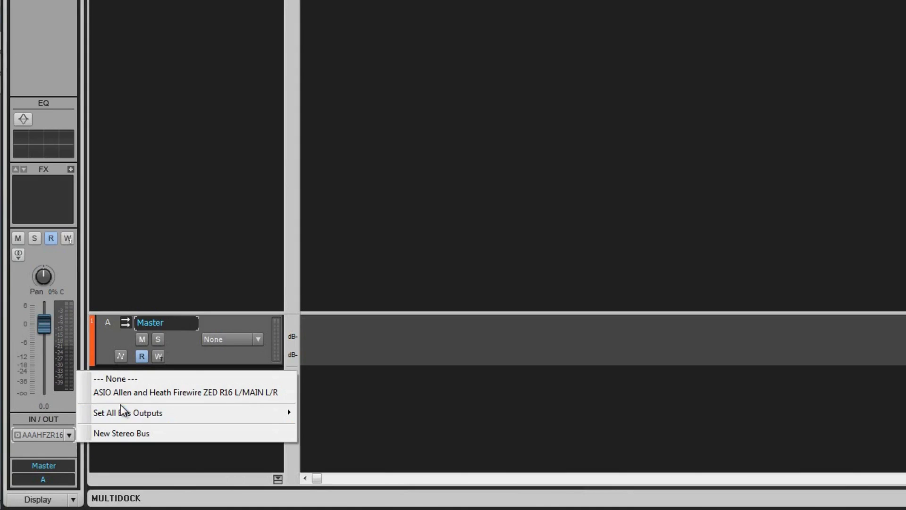
{"action": "left_click", "coordinate": [140, 392]}
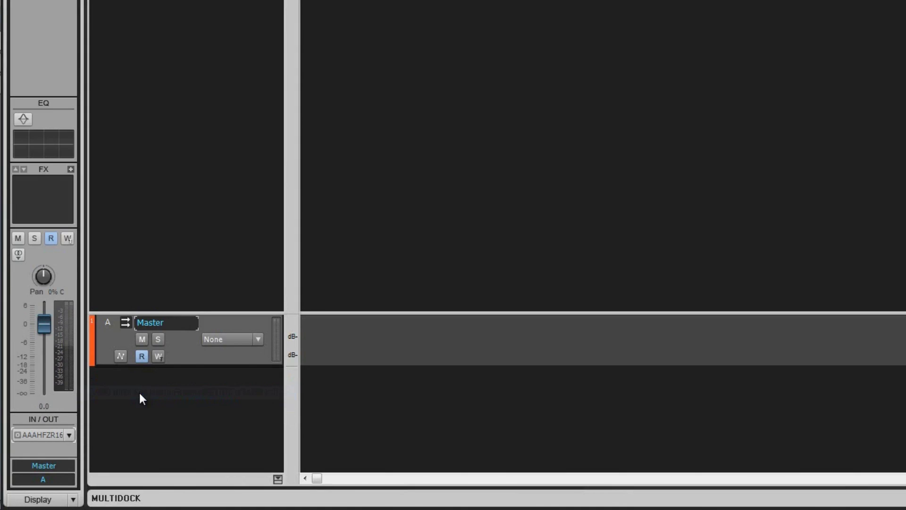
{"action": "right_click", "coordinate": [185, 357]}
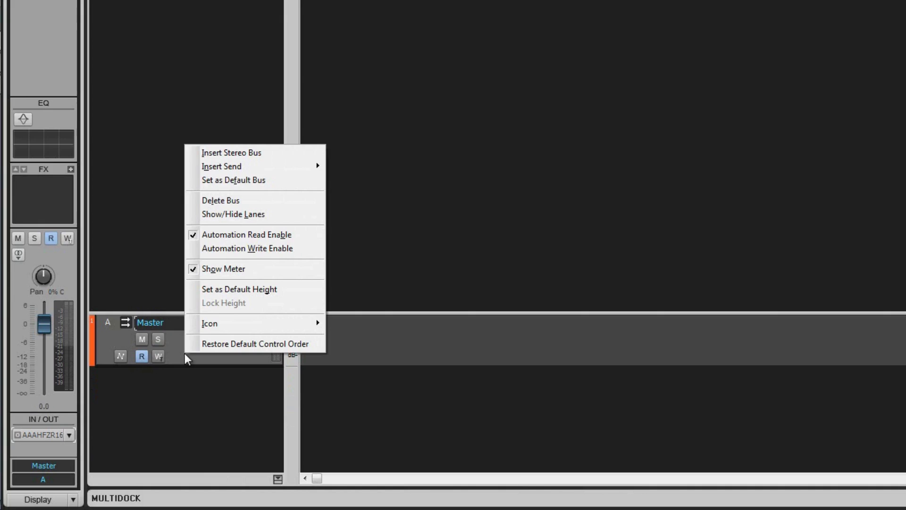
{"action": "left_click", "coordinate": [214, 180]}
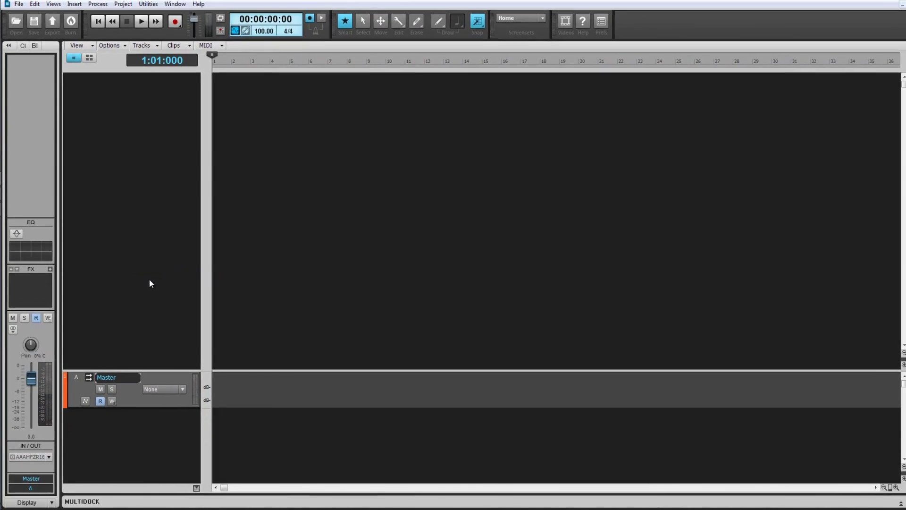
Step: Add two audio tracks, Track 1 and Track 2
{"action": "left_click", "coordinate": [74, 15]}
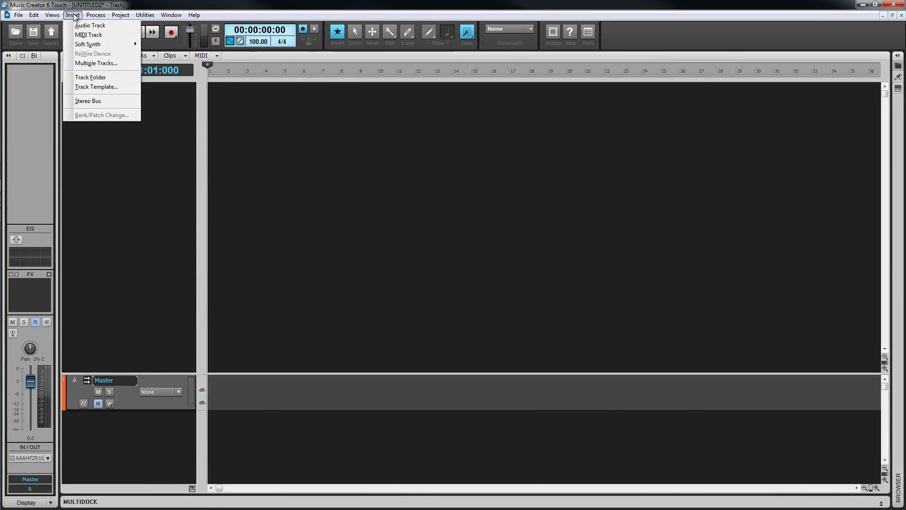
{"action": "left_click", "coordinate": [84, 26]}
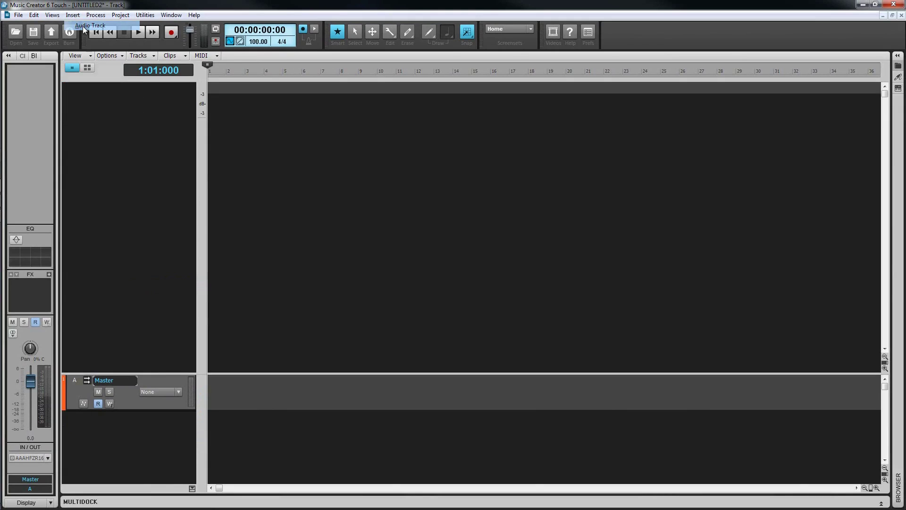
{"action": "right_click", "coordinate": [111, 158]}
{"action": "left_click", "coordinate": [133, 178]}
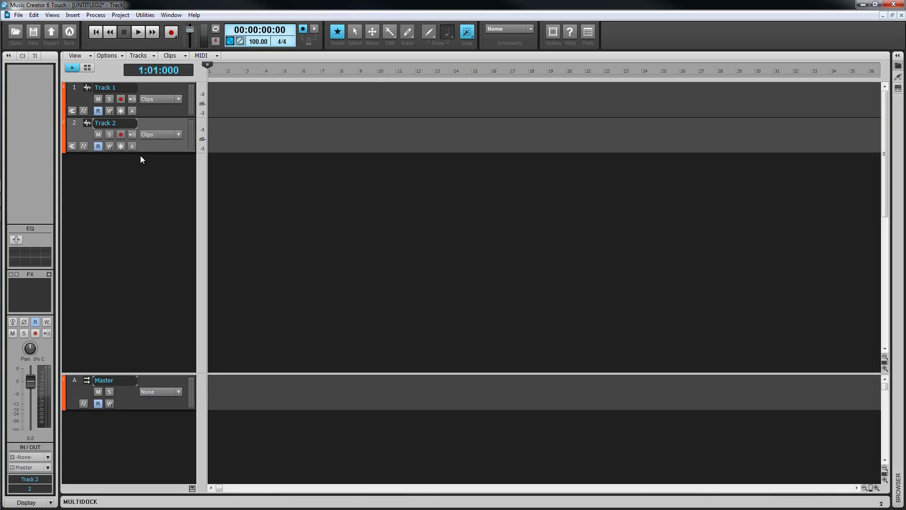
Step: Expand Track 2 to show volume, pan, gain, input and output, keeping output on Master
{"action": "left_click_drag", "start_coordinate": [143, 152], "coordinate": [142, 206]}
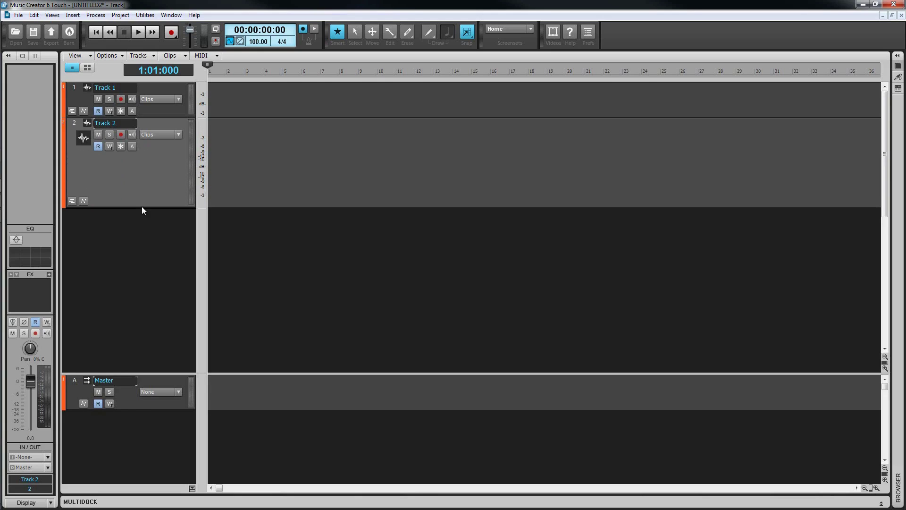
{"action": "left_click", "coordinate": [88, 68]}
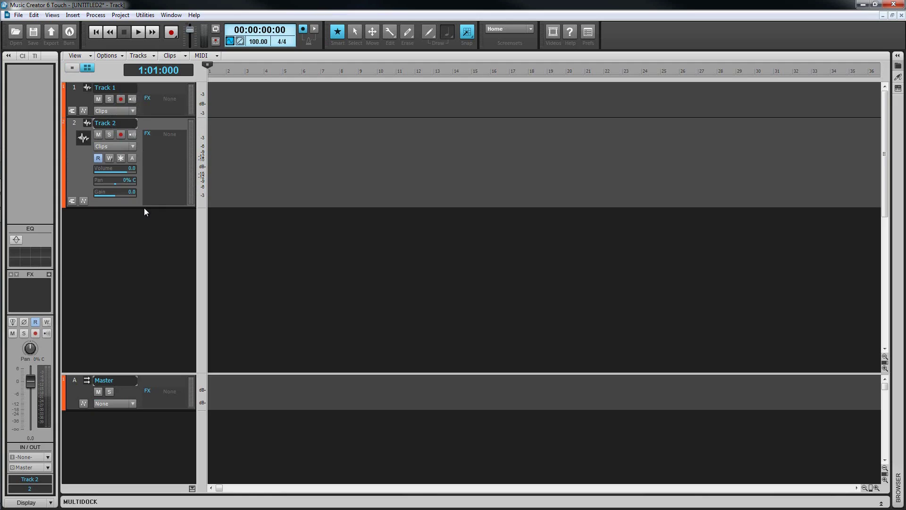
{"action": "left_click_drag", "start_coordinate": [144, 208], "coordinate": [144, 249]}
{"action": "left_click", "coordinate": [134, 217]}
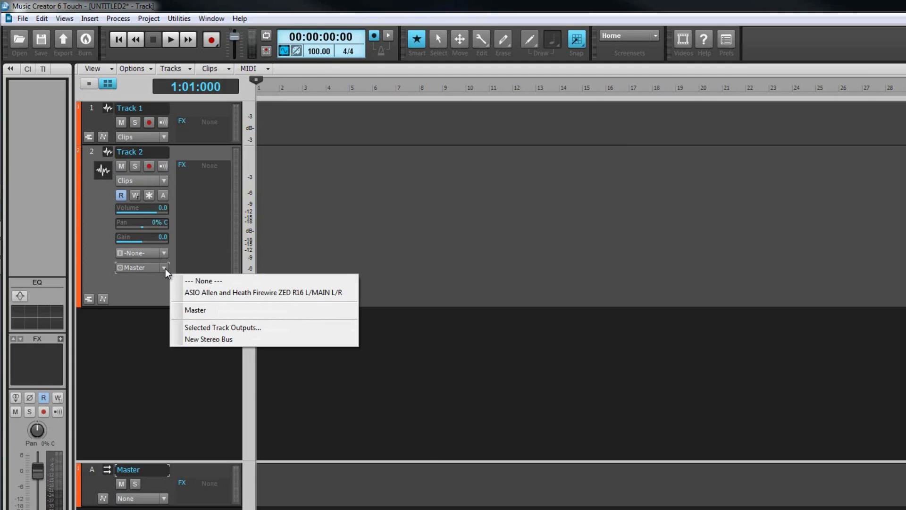
{"action": "left_click", "coordinate": [165, 268]}
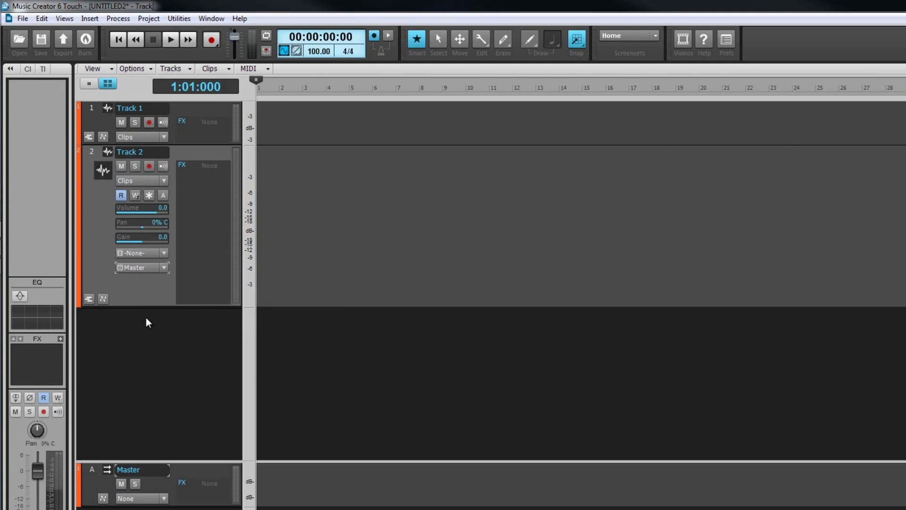
Step: Set Track 2's input to Left ASIO Allen and Heath Firewire ZED R16
{"action": "left_click", "coordinate": [163, 251]}
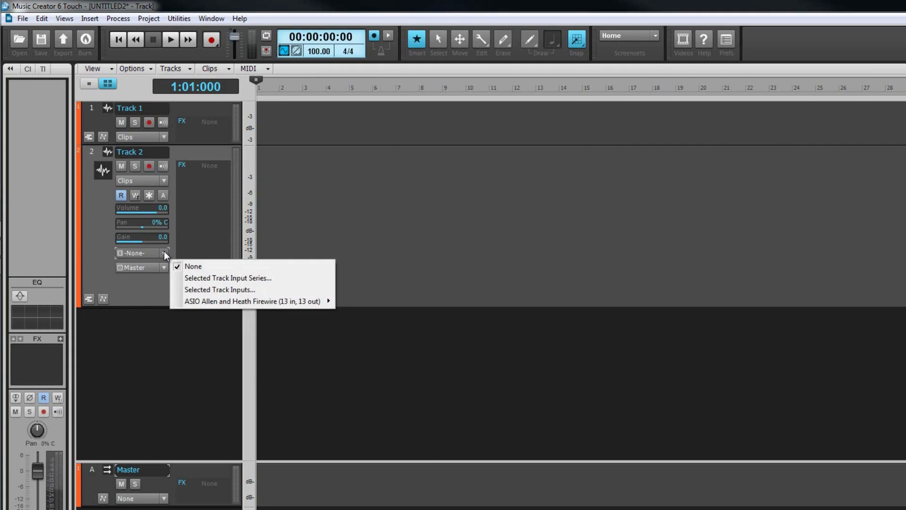
{"action": "left_click", "coordinate": [220, 301]}
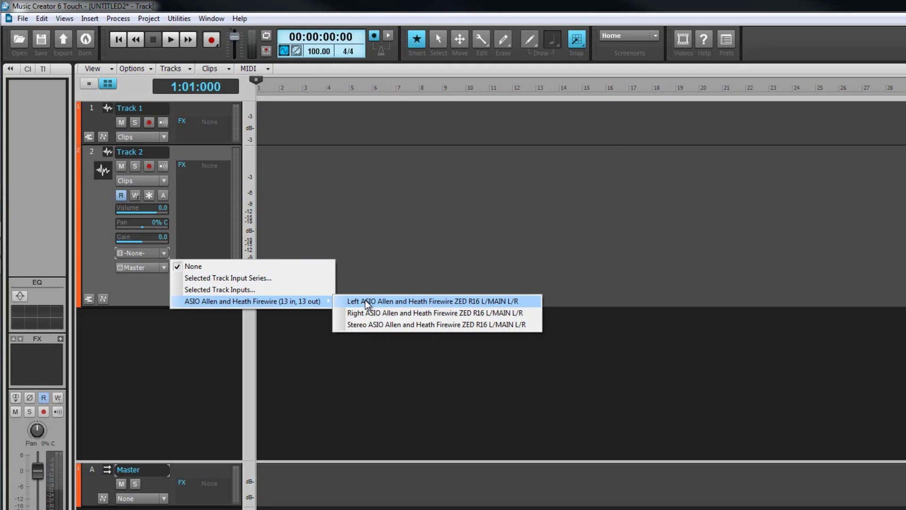
{"action": "left_click", "coordinate": [366, 302]}
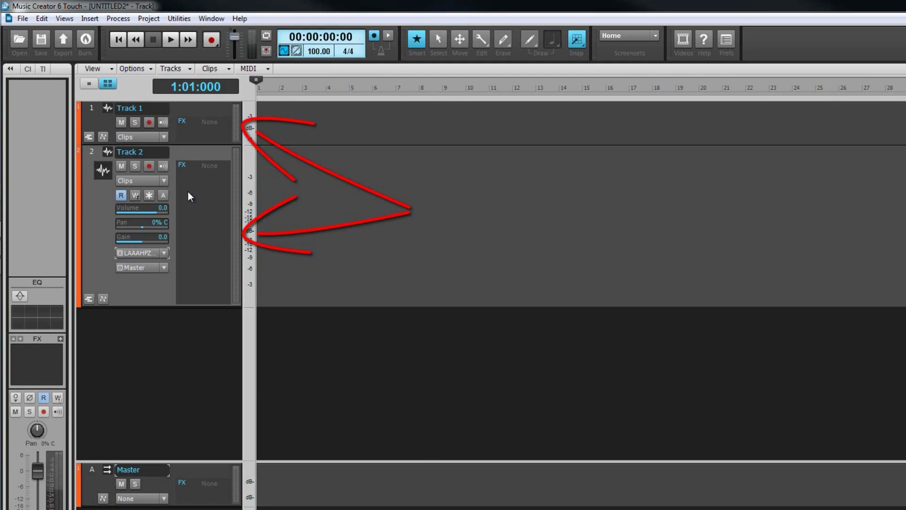
Step: Arm Track 2 for recording and enable Hold Peaks in the Record Meter Options
{"action": "left_click", "coordinate": [149, 166]}
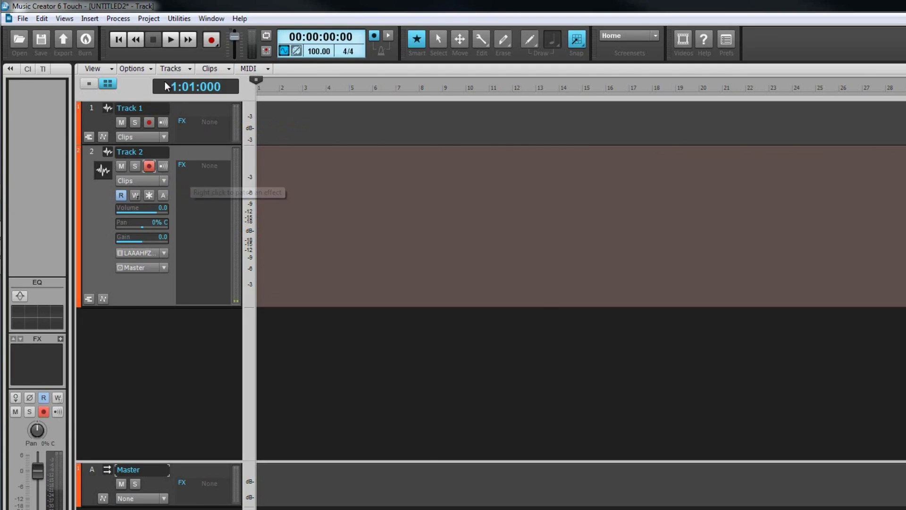
{"action": "left_click", "coordinate": [152, 69]}
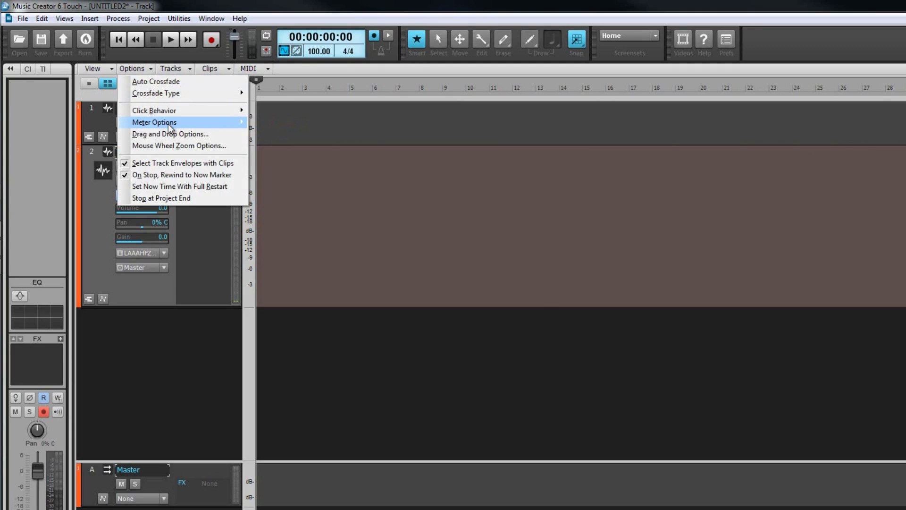
{"action": "mouse_move", "coordinate": [168, 124]}
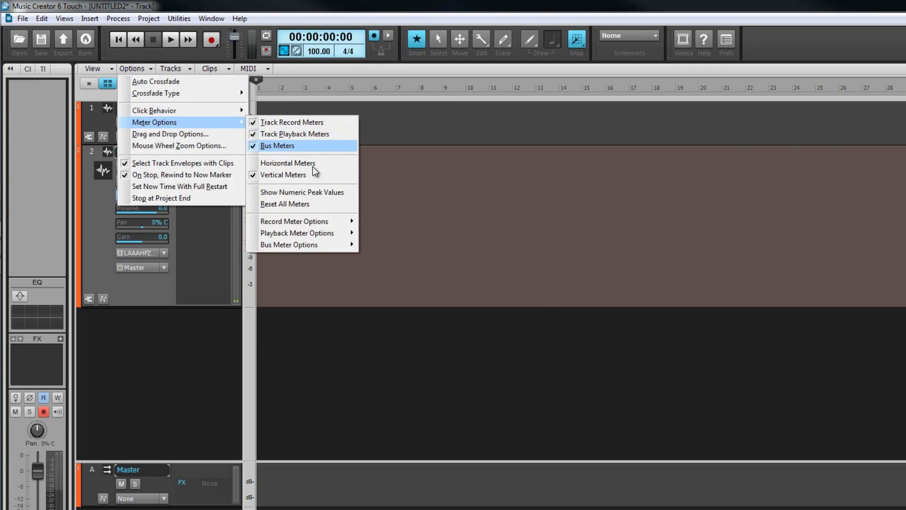
{"action": "mouse_move", "coordinate": [311, 222]}
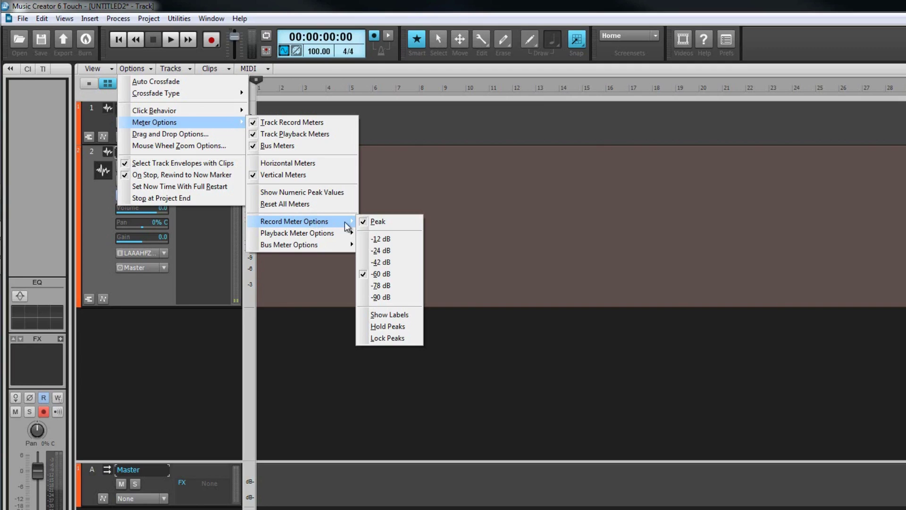
{"action": "left_click", "coordinate": [395, 328]}
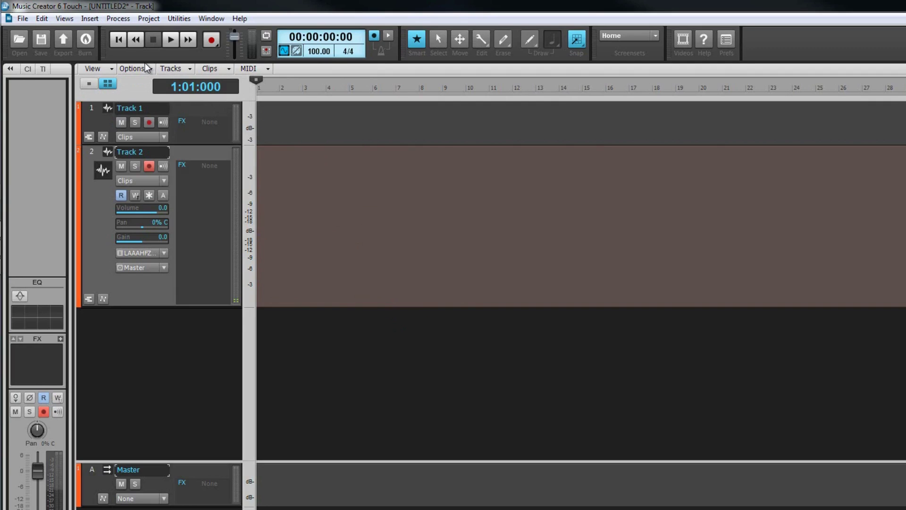
Step: Turn on Lock Peaks for the record meters
{"action": "left_click", "coordinate": [146, 69]}
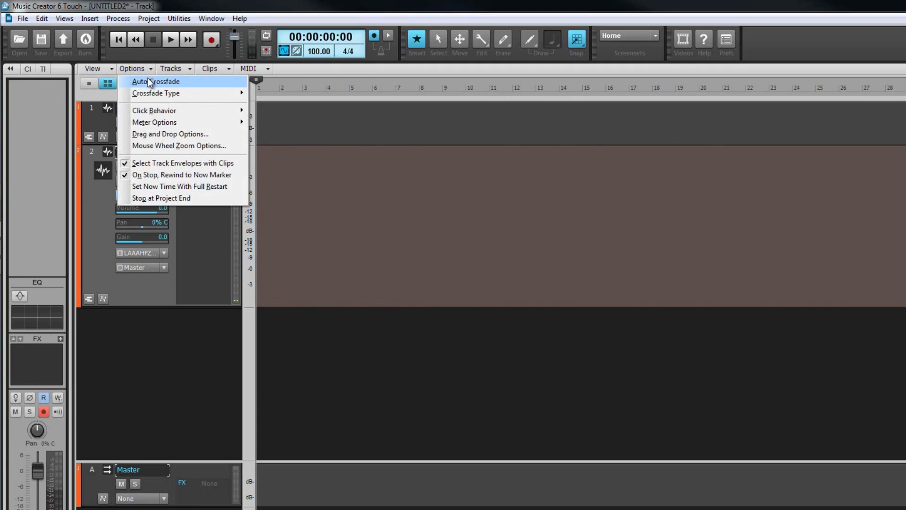
{"action": "mouse_move", "coordinate": [158, 123]}
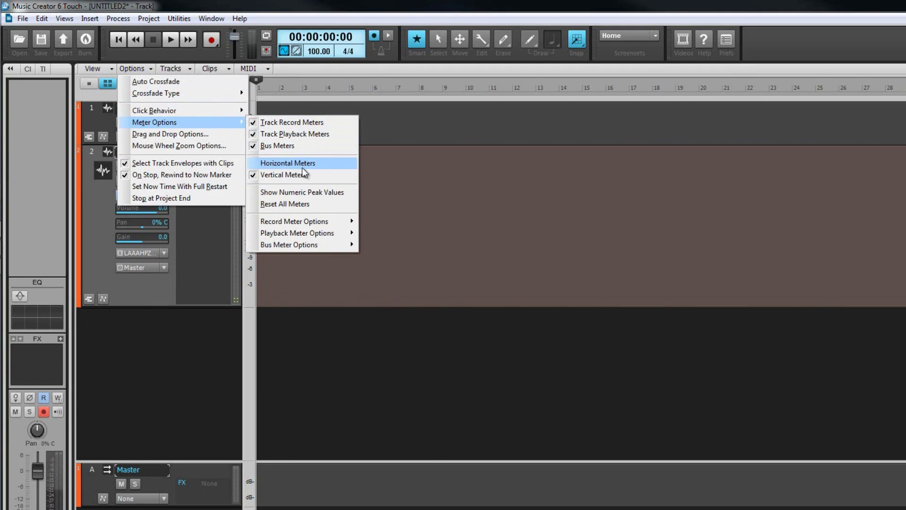
{"action": "mouse_move", "coordinate": [302, 224]}
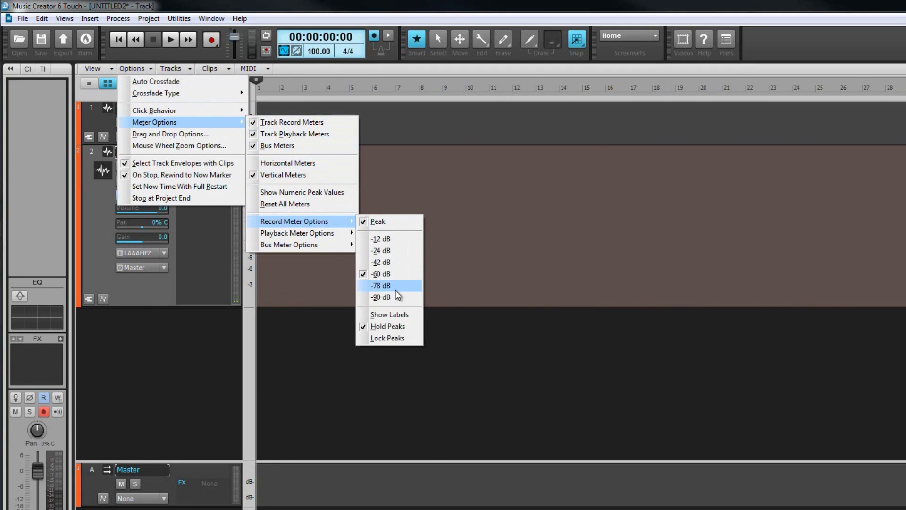
{"action": "left_click", "coordinate": [383, 339]}
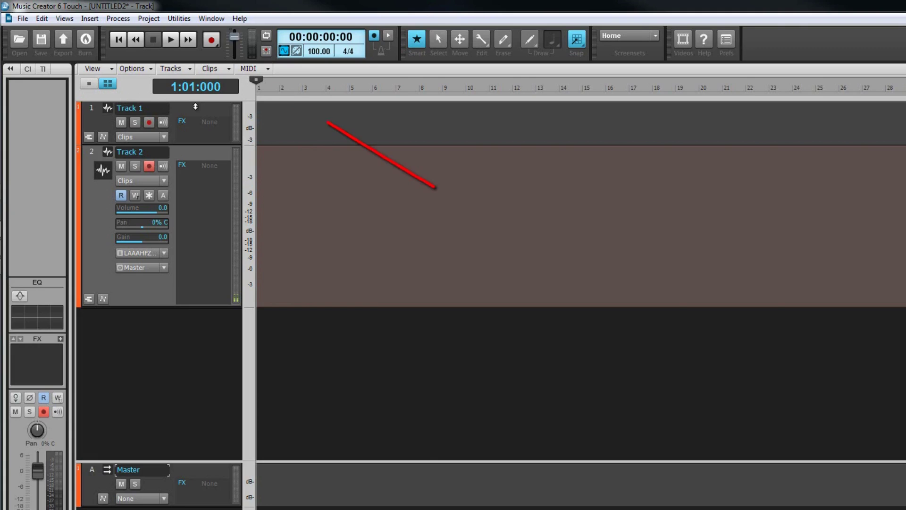
Step: In Record preferences, try Overwrite (Replace), then keep Sound on Sound (Blend) and confirm
{"action": "right_click", "coordinate": [214, 39]}
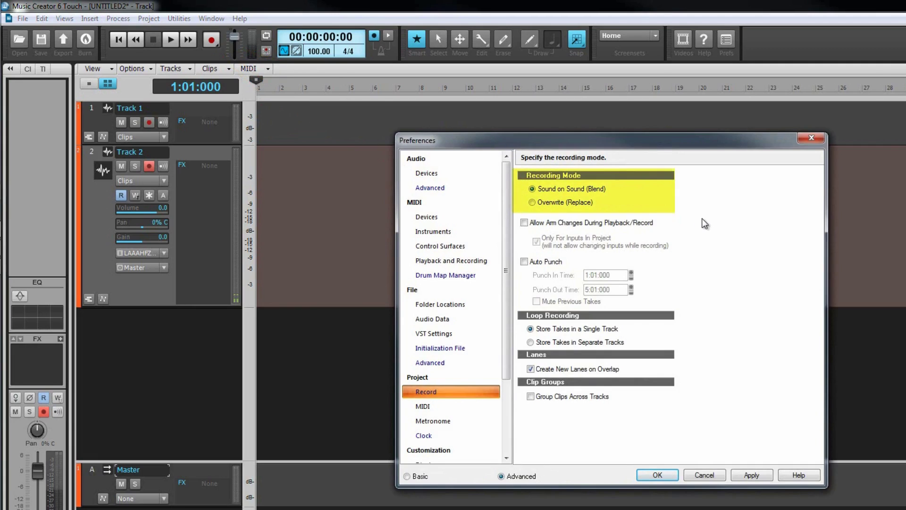
{"action": "key", "text": "alt"}
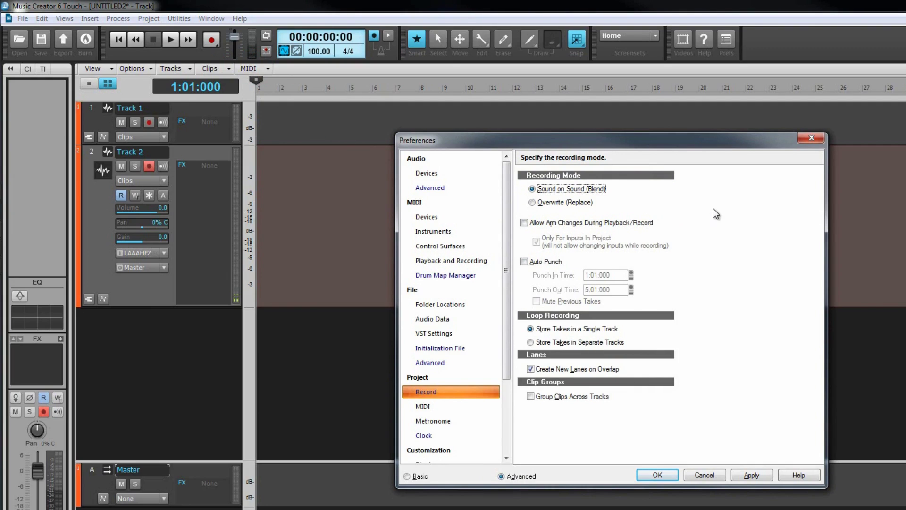
{"action": "left_click", "coordinate": [532, 202]}
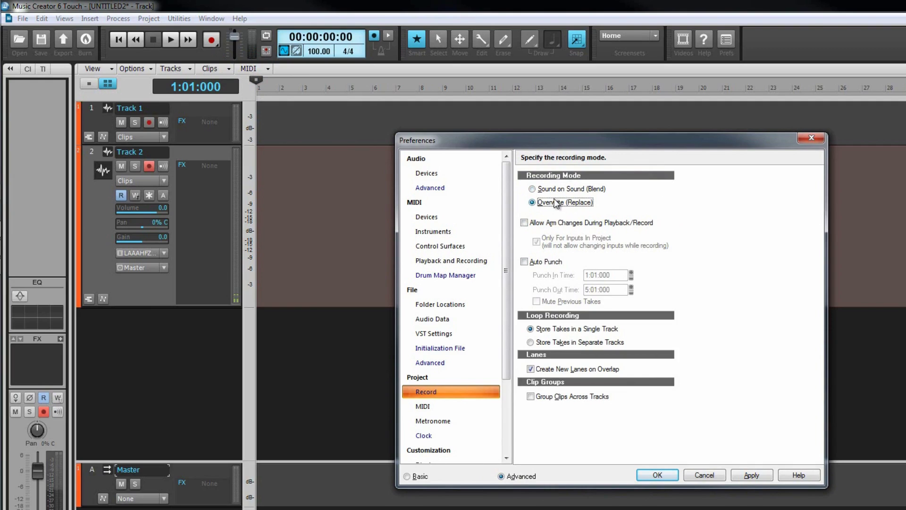
{"action": "left_click", "coordinate": [534, 189]}
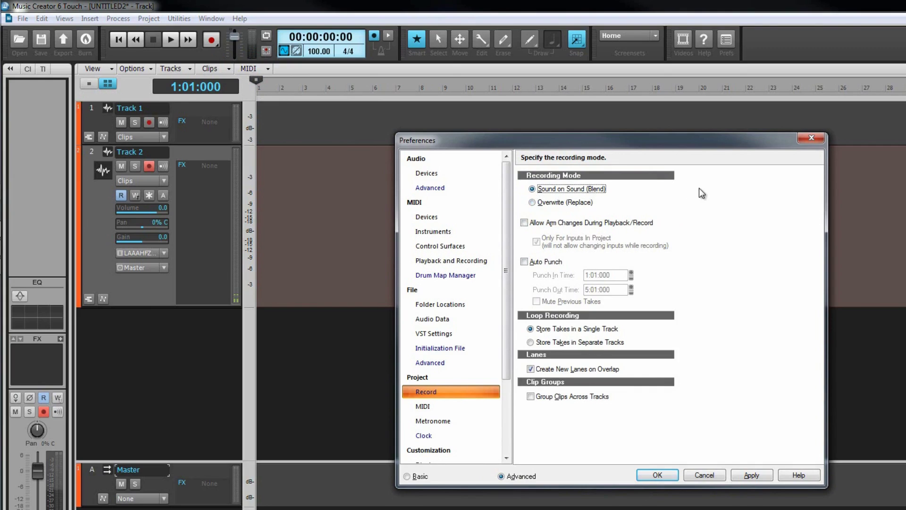
{"action": "left_click", "coordinate": [653, 476]}
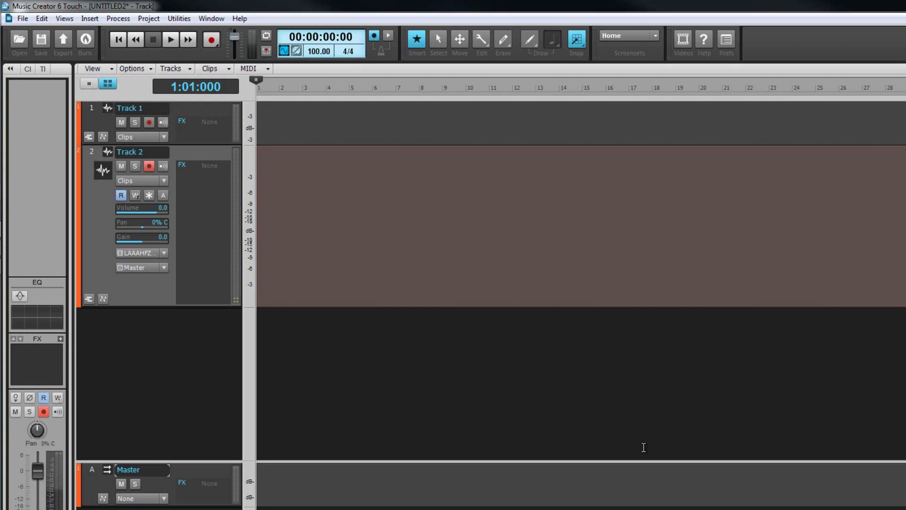
Step: Show Track 2's take lanes, add a second lane named Two, then delete it
{"action": "left_click", "coordinate": [89, 299]}
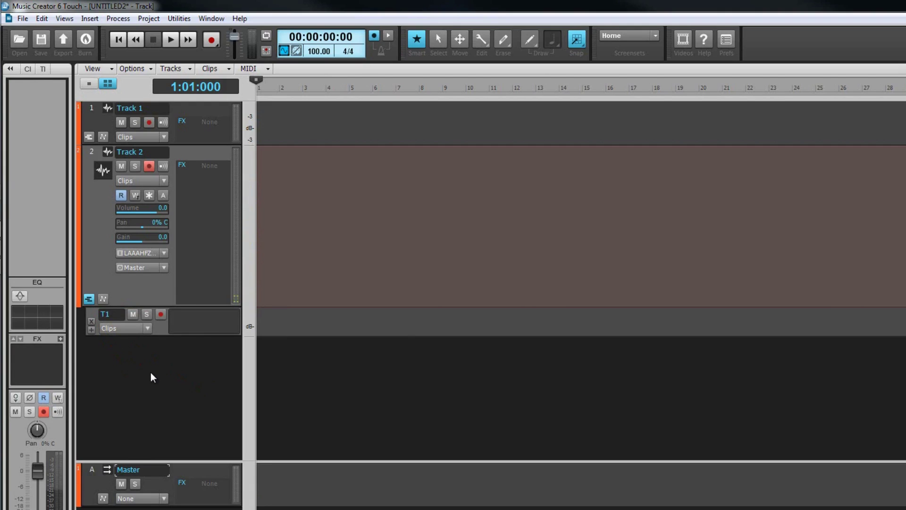
{"action": "left_click", "coordinate": [92, 330]}
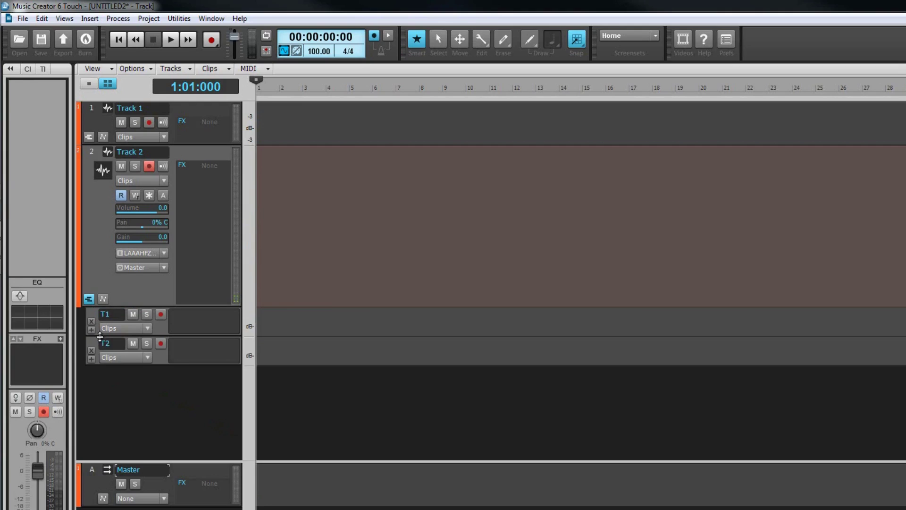
{"action": "double_click", "coordinate": [106, 344]}
{"action": "type", "text": "Two"}
{"action": "key", "text": "Return"}
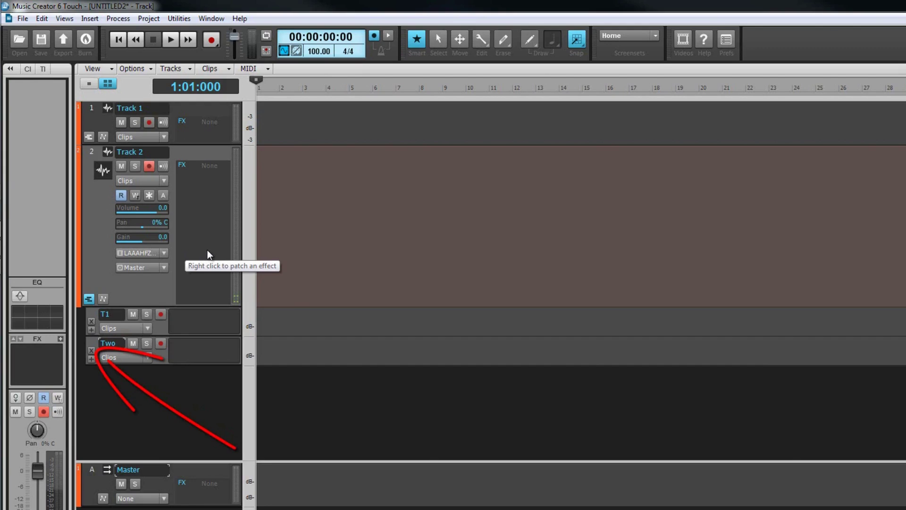
{"action": "left_click", "coordinate": [92, 350]}
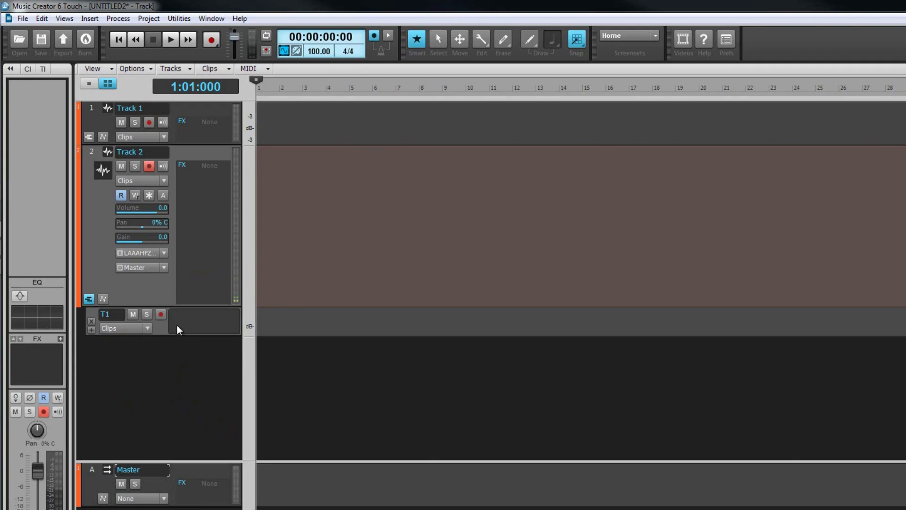
Step: Arm and disarm take lane T1, then arm Track 2 for recording
{"action": "left_click", "coordinate": [161, 316]}
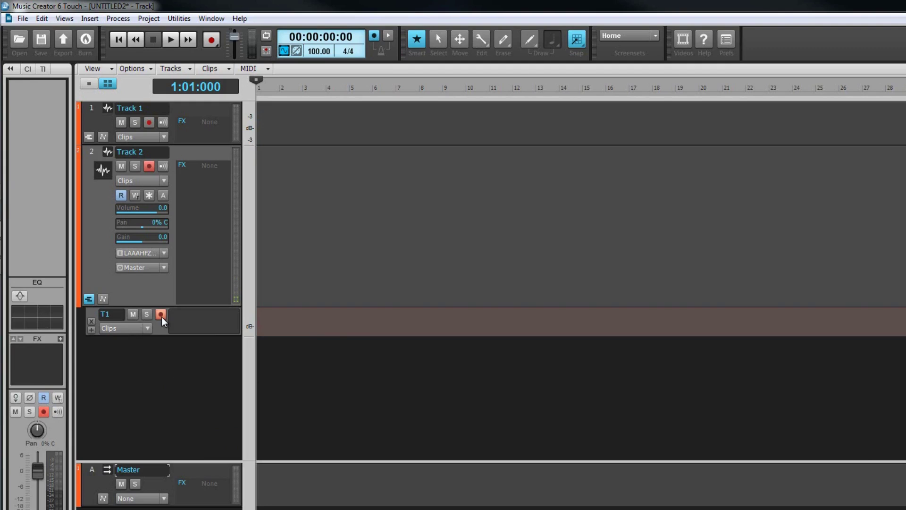
{"action": "left_click", "coordinate": [162, 315]}
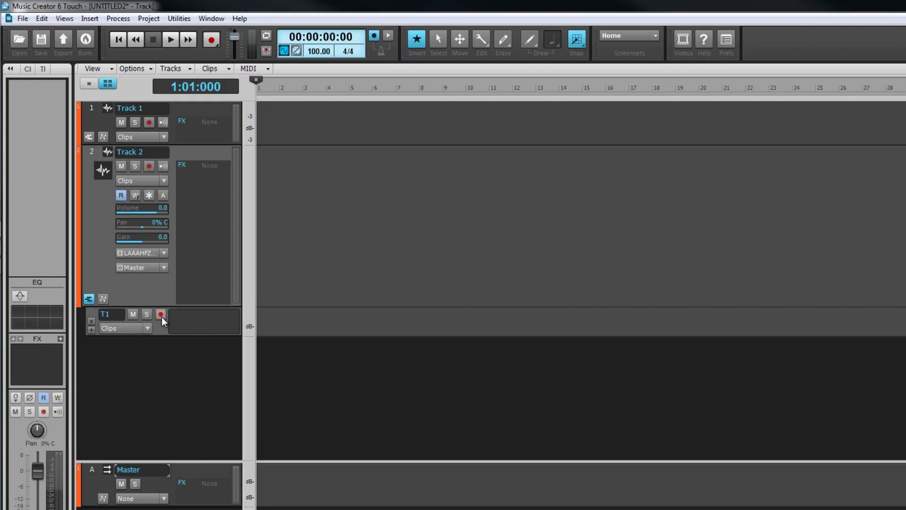
{"action": "left_click", "coordinate": [149, 166]}
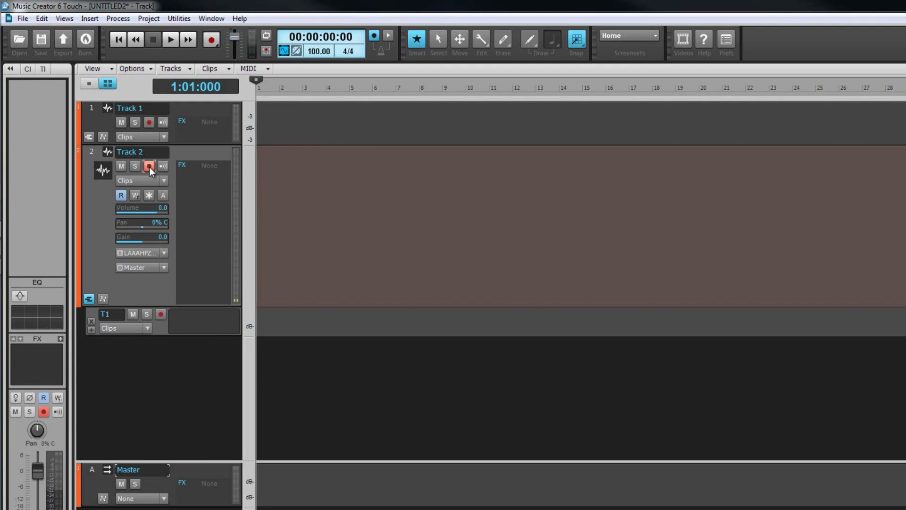
Step: Toggle Track 2's input echo on and off twice, leaving monitoring off
{"action": "left_click", "coordinate": [163, 166]}
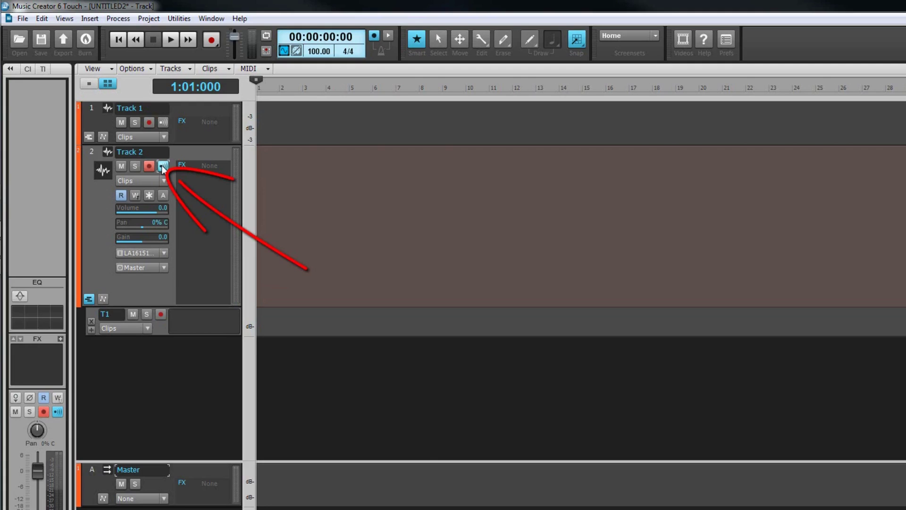
{"action": "left_click", "coordinate": [163, 166]}
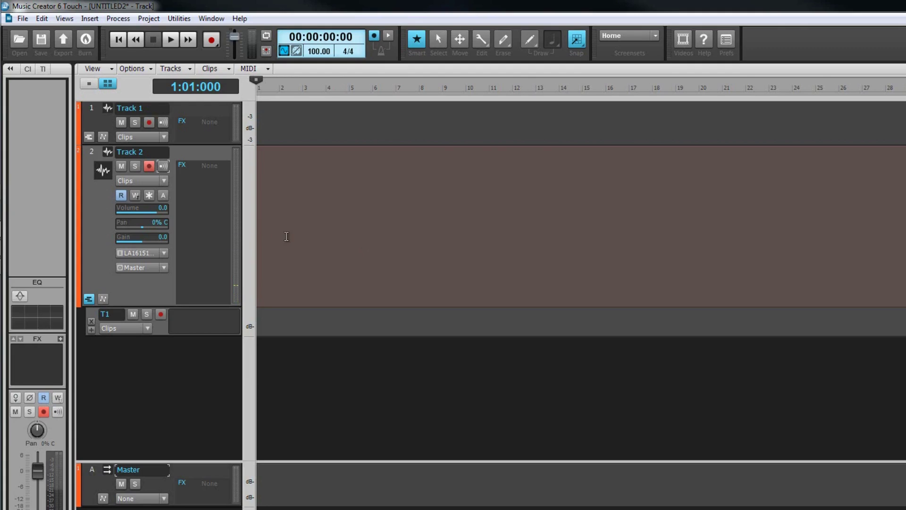
{"action": "left_click", "coordinate": [162, 166]}
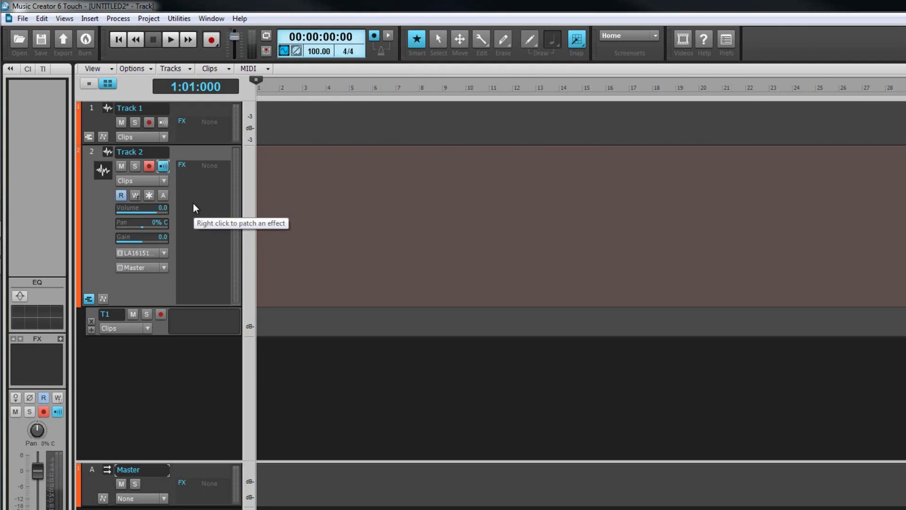
{"action": "left_click", "coordinate": [163, 166]}
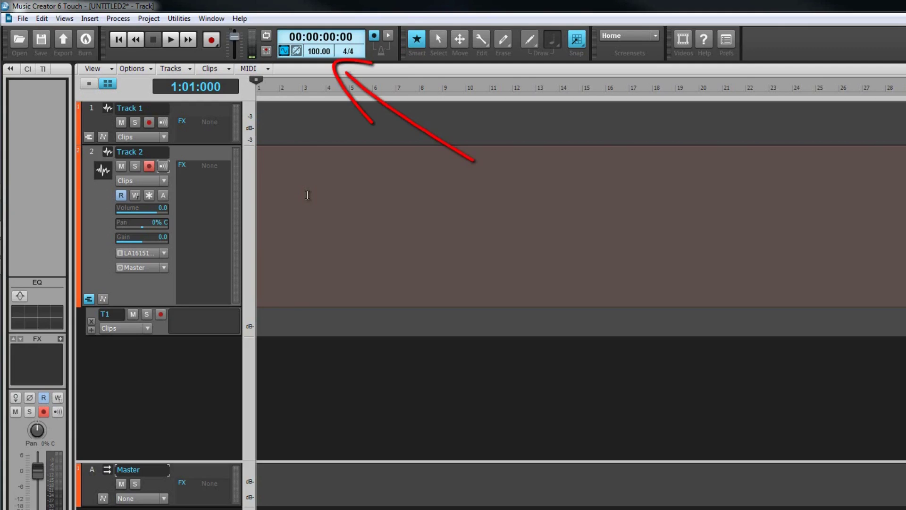
{"action": "double_click", "coordinate": [317, 51]}
{"action": "type", "text": "120"}
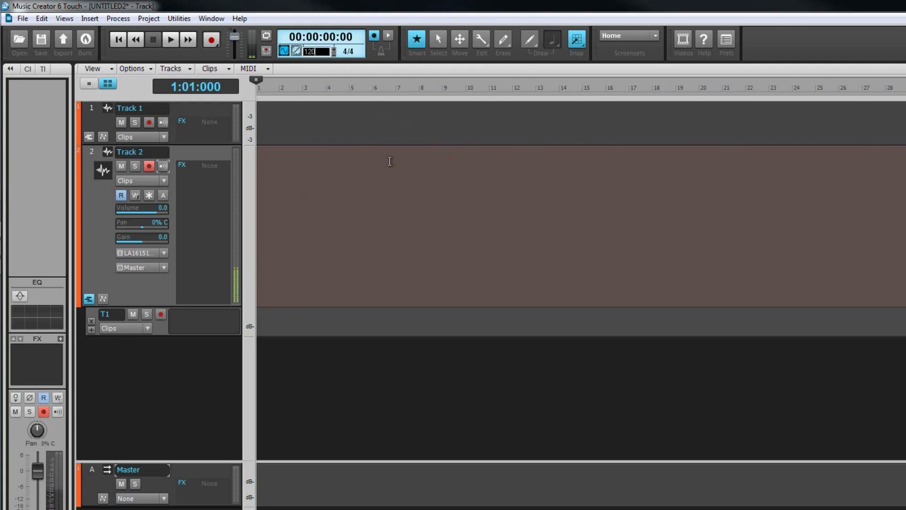
{"action": "key", "text": "Return"}
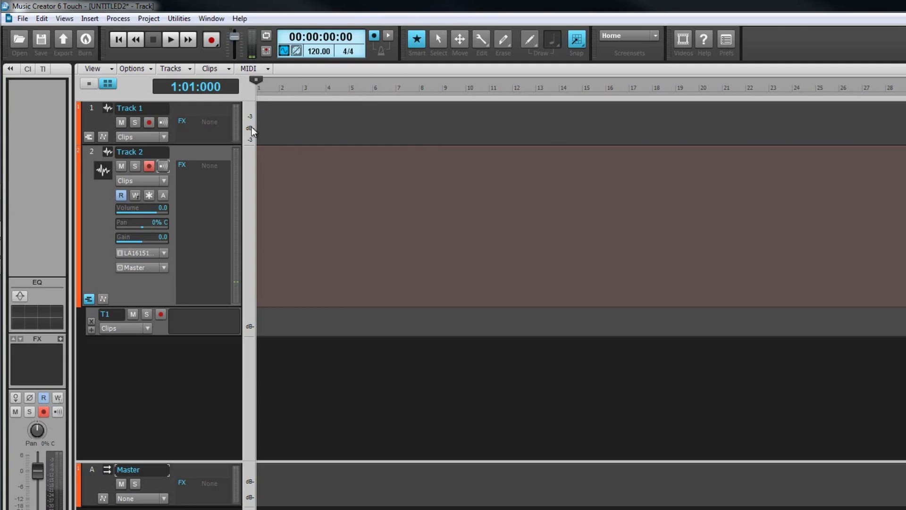
{"action": "left_click", "coordinate": [150, 19]}
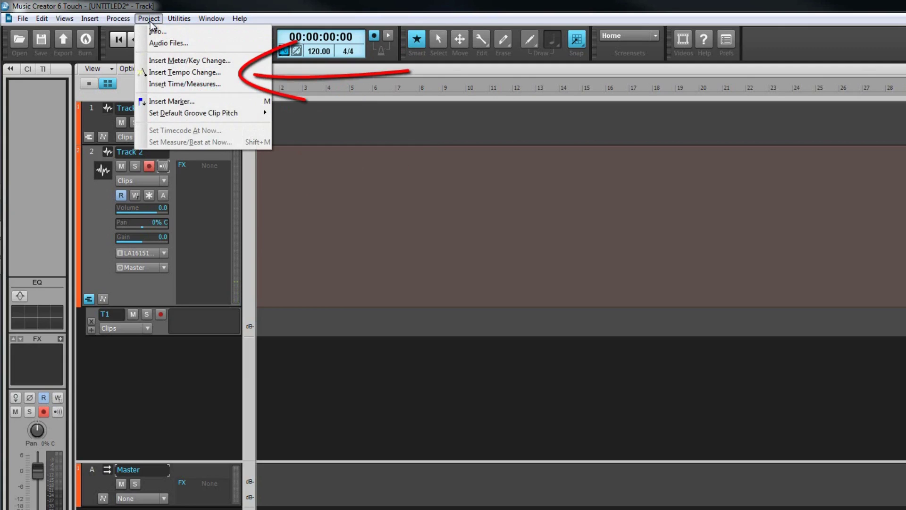
{"action": "left_click", "coordinate": [160, 70]}
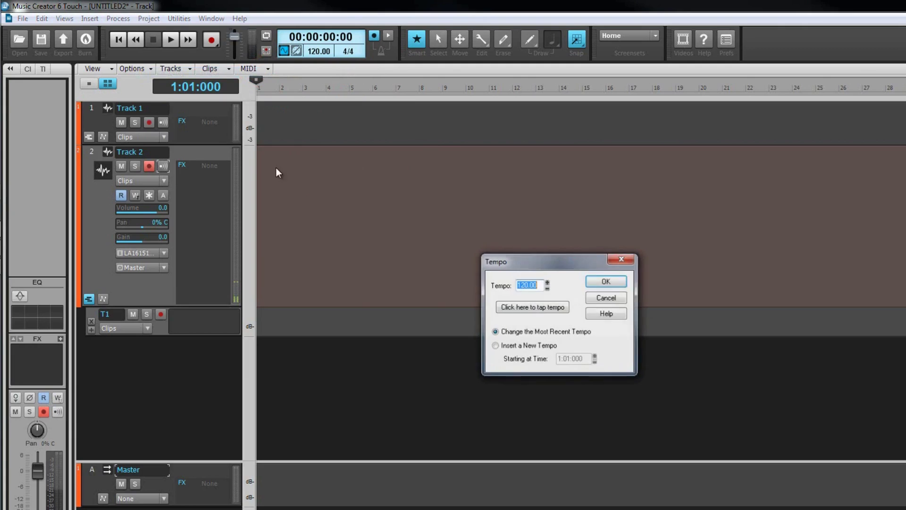
{"action": "left_click", "coordinate": [606, 297]}
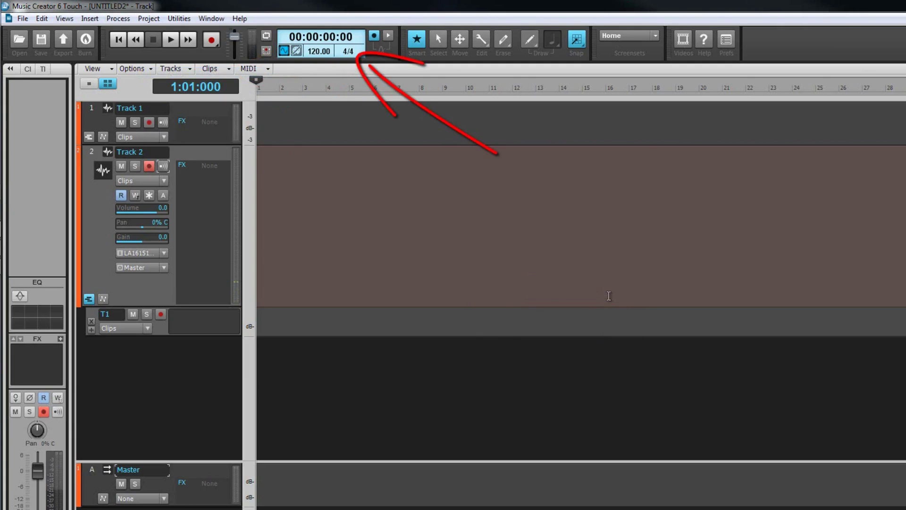
{"action": "left_click", "coordinate": [348, 51]}
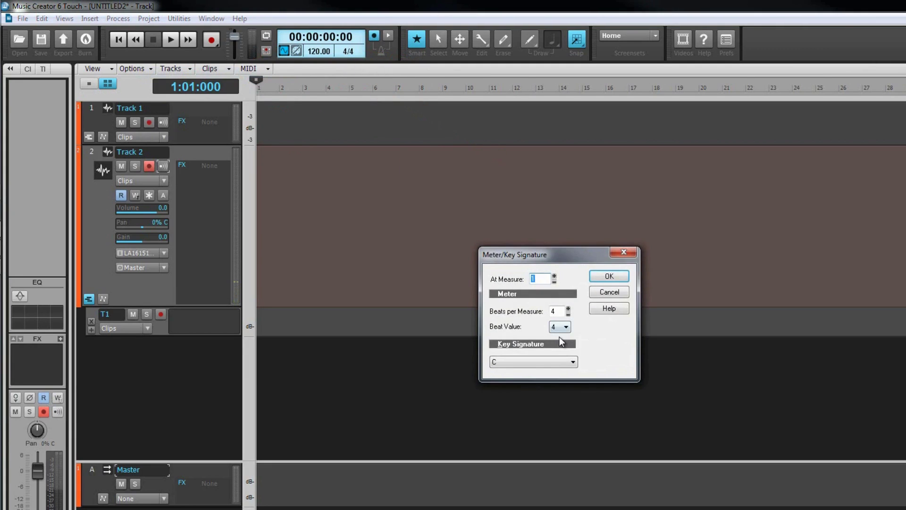
{"action": "left_click", "coordinate": [605, 277]}
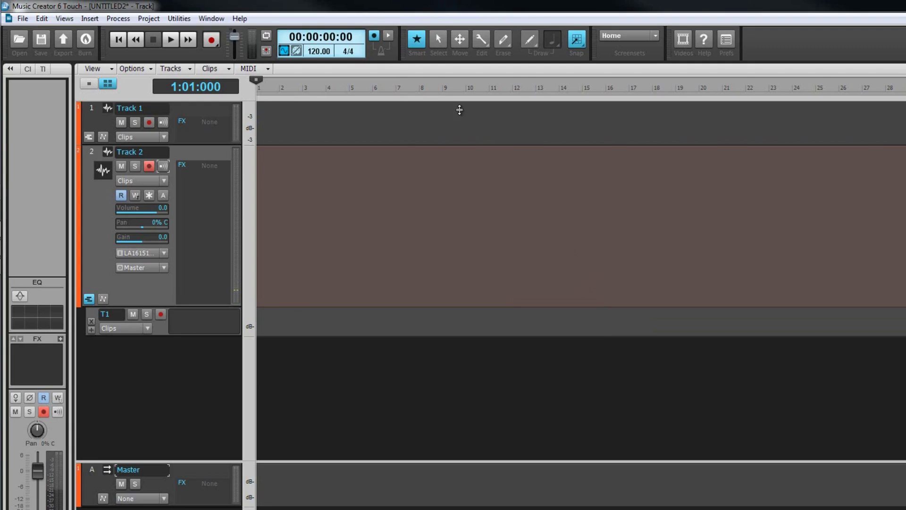
{"action": "right_click", "coordinate": [374, 36]}
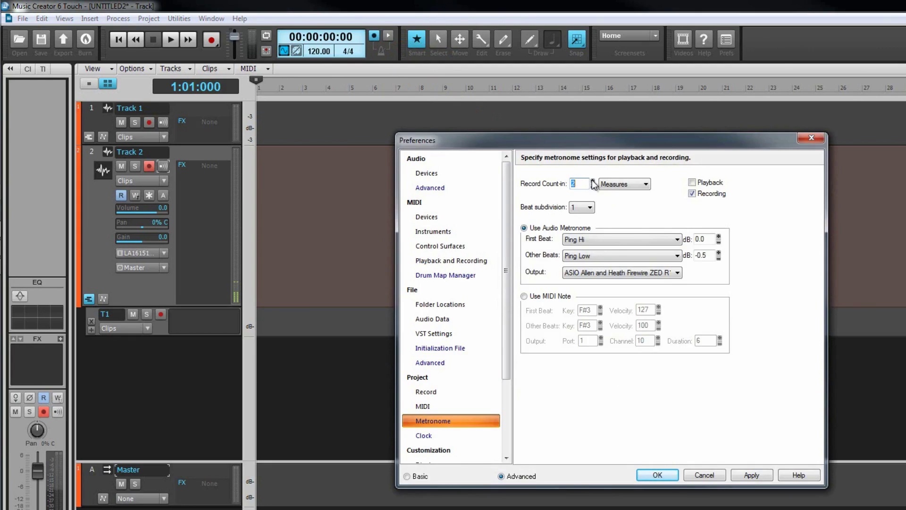
{"action": "left_click", "coordinate": [661, 474]}
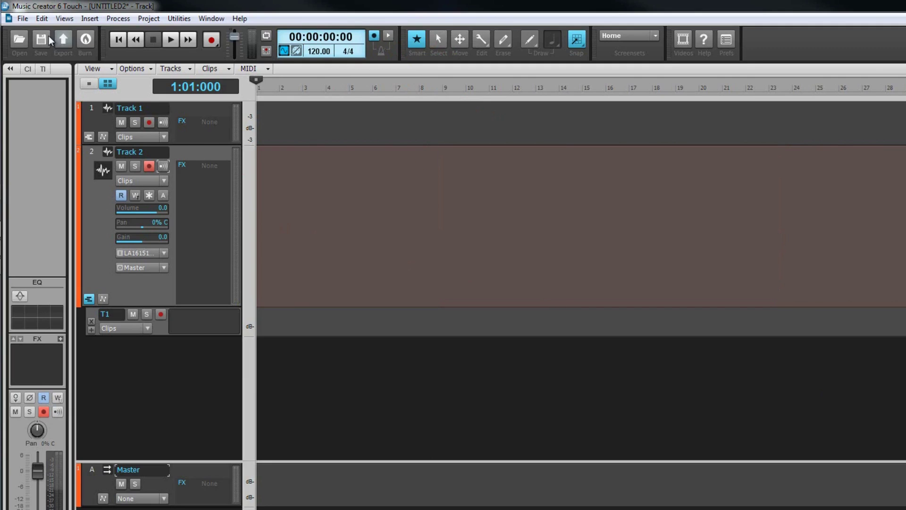
Step: Save the project with file type Template in the Template files folder
{"action": "left_click", "coordinate": [27, 20]}
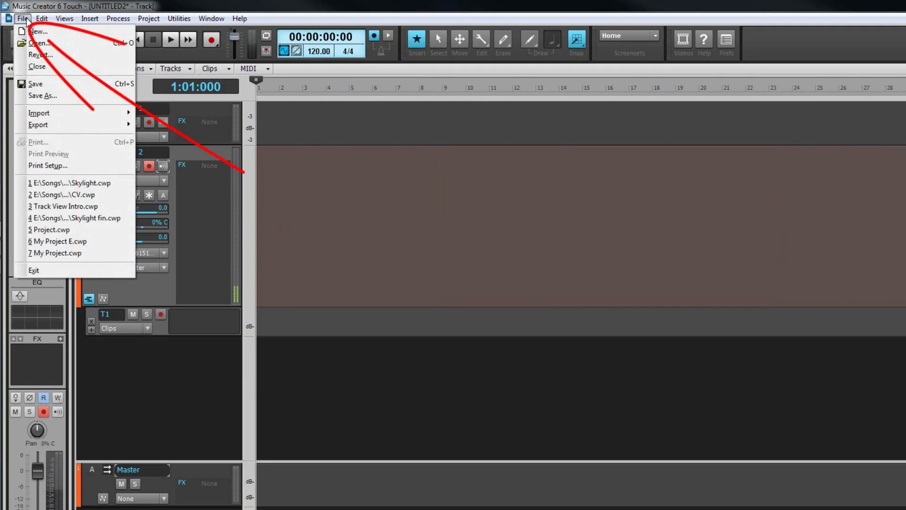
{"action": "left_click", "coordinate": [54, 96]}
{"action": "left_click", "coordinate": [668, 405]}
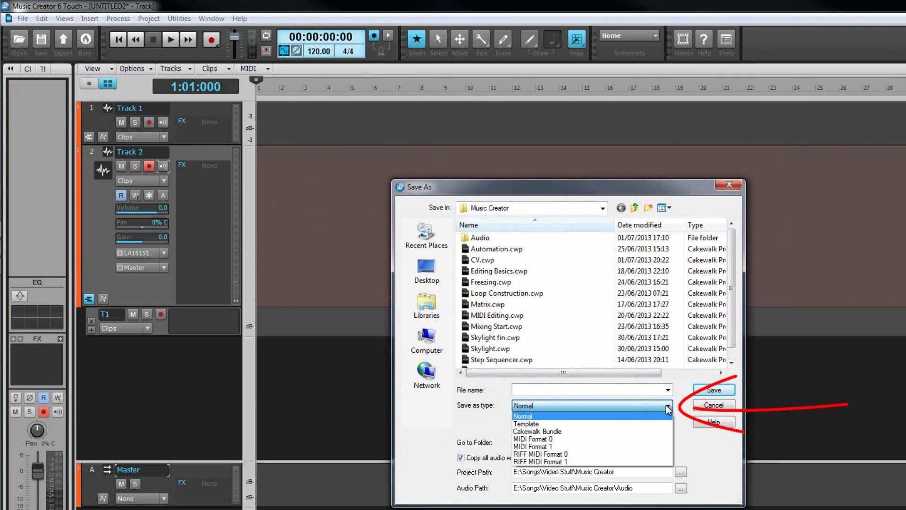
{"action": "left_click", "coordinate": [641, 422]}
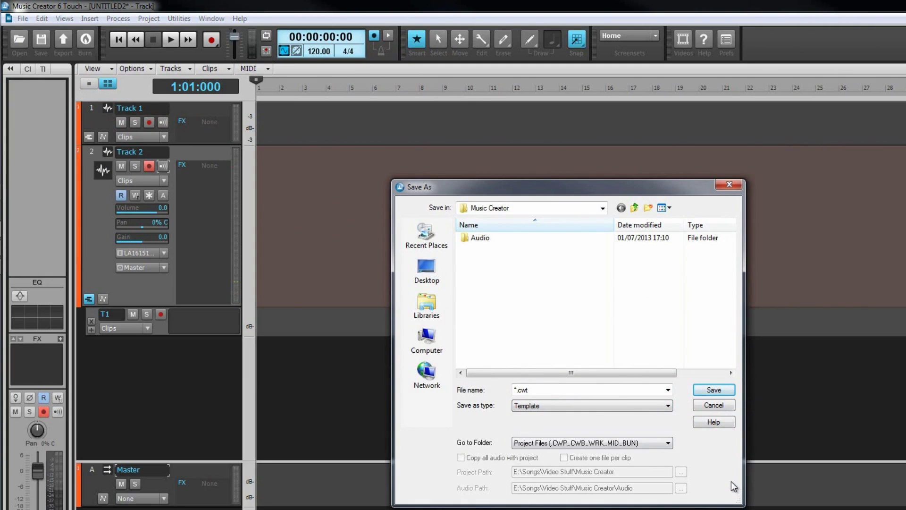
{"action": "left_click", "coordinate": [669, 443]}
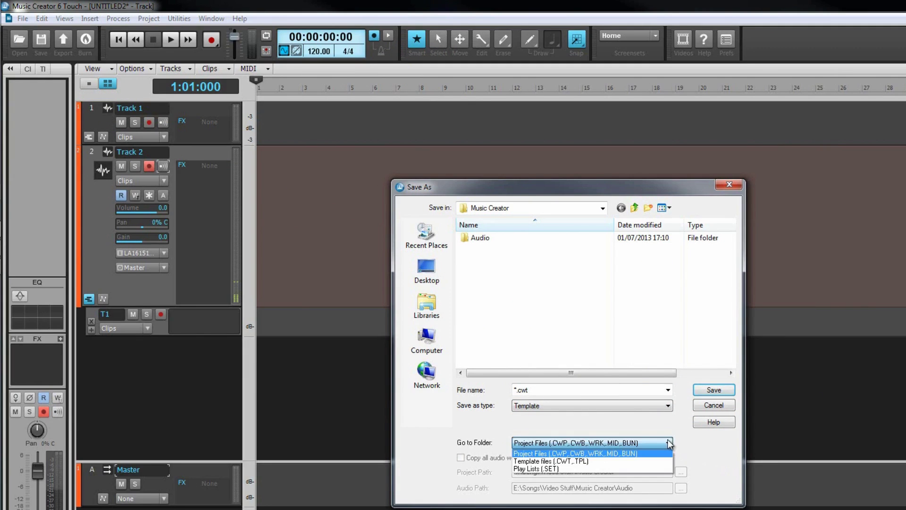
{"action": "left_click", "coordinate": [652, 460]}
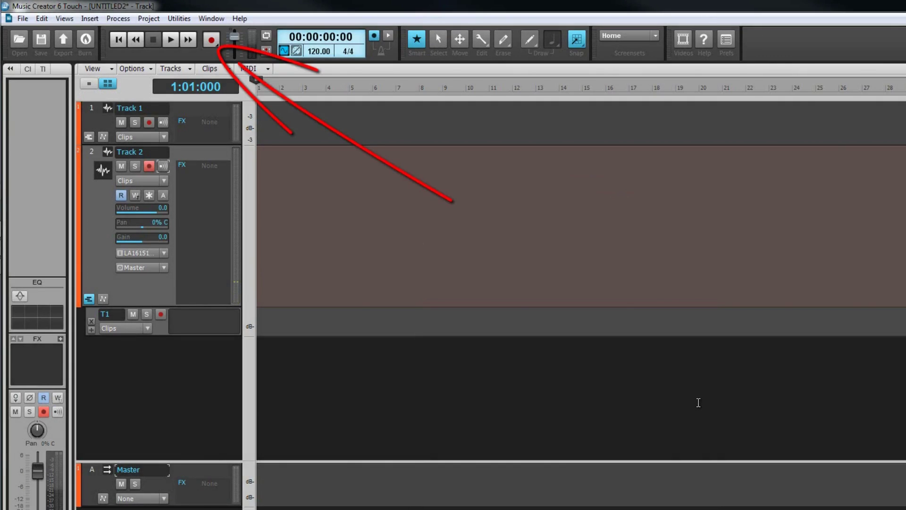
Step: Record roughly 10 measures on Track 2, producing the clip Record 1 in lane T1
{"action": "left_click", "coordinate": [211, 39]}
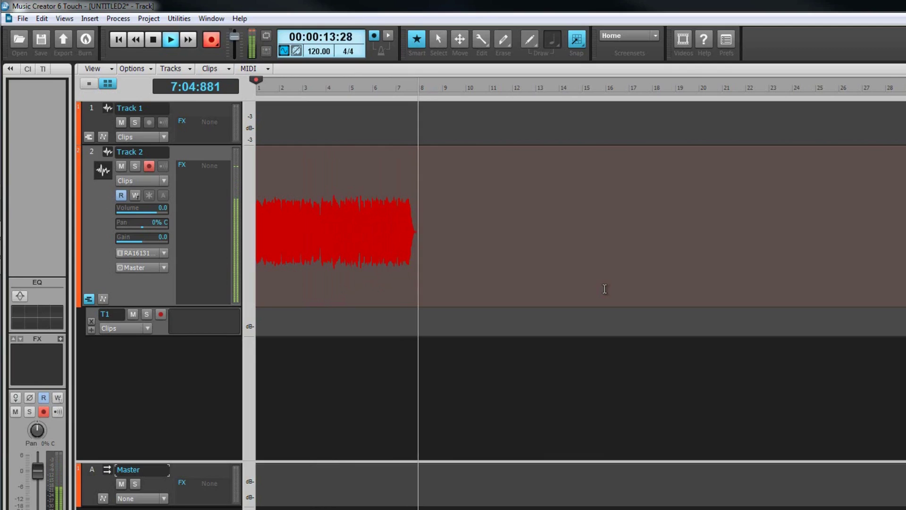
{"action": "left_click", "coordinate": [152, 40]}
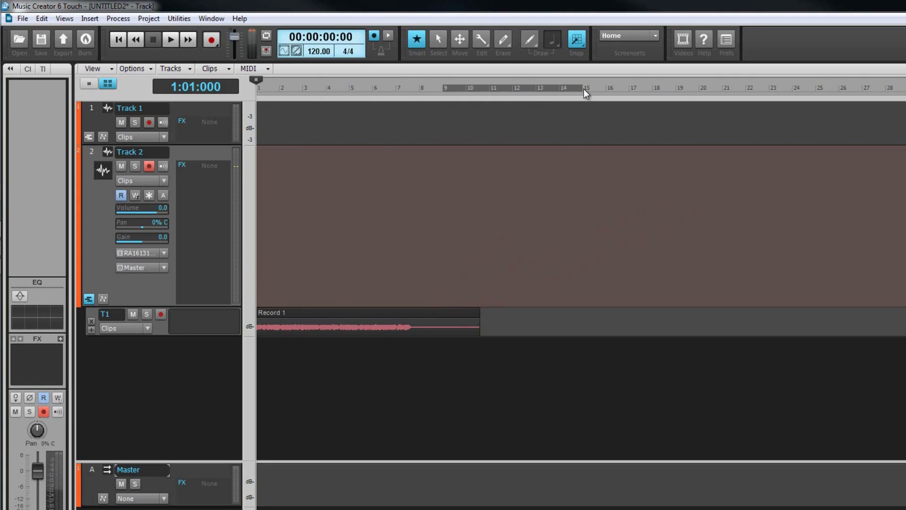
Step: Set loop points spanning bars 9 to 15 in the time ruler
{"action": "left_click_drag", "start_coordinate": [585, 89], "coordinate": [585, 89]}
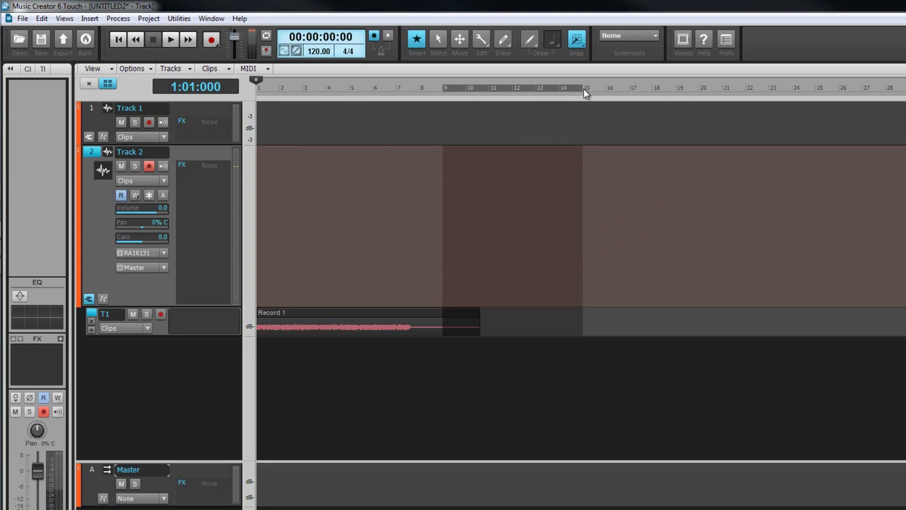
{"action": "right_click", "coordinate": [543, 93]}
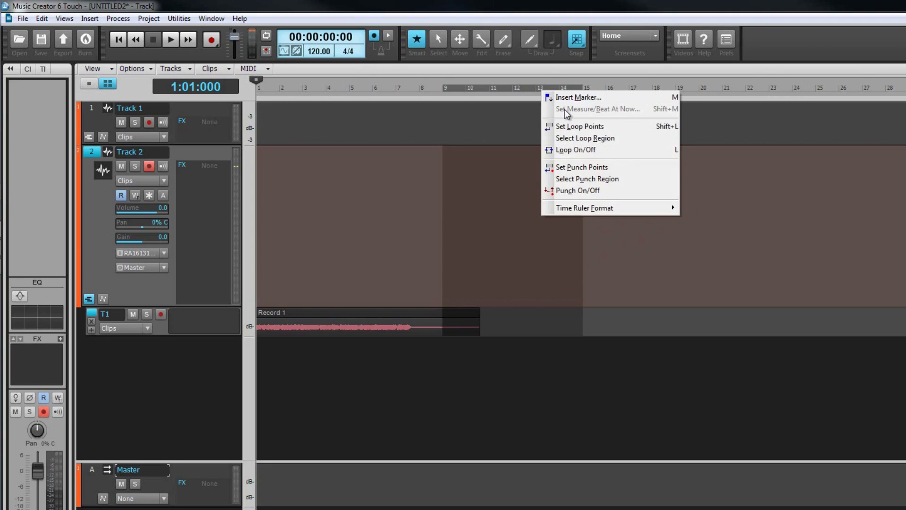
{"action": "left_click", "coordinate": [572, 126]}
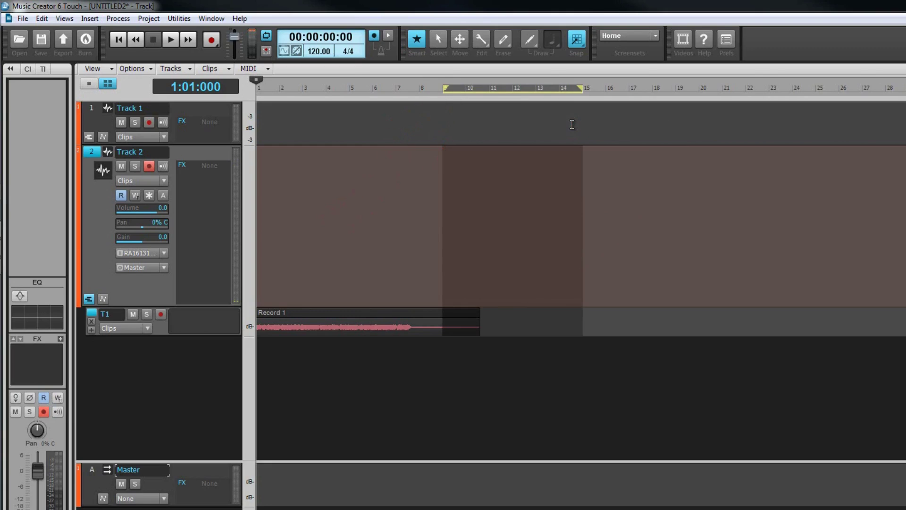
Step: Turn looping off, then back on with L, and select bars 11 to 13
{"action": "right_click", "coordinate": [568, 96]}
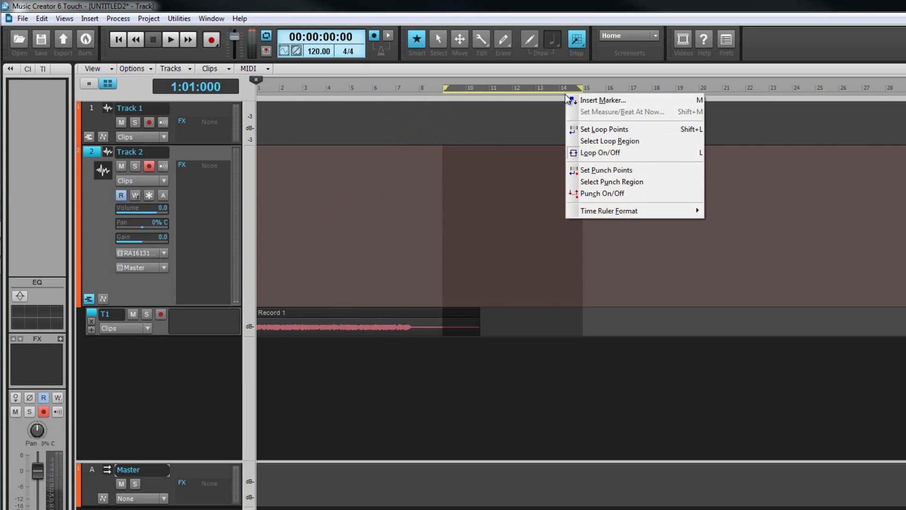
{"action": "left_click", "coordinate": [599, 152]}
{"action": "key", "text": "l"}
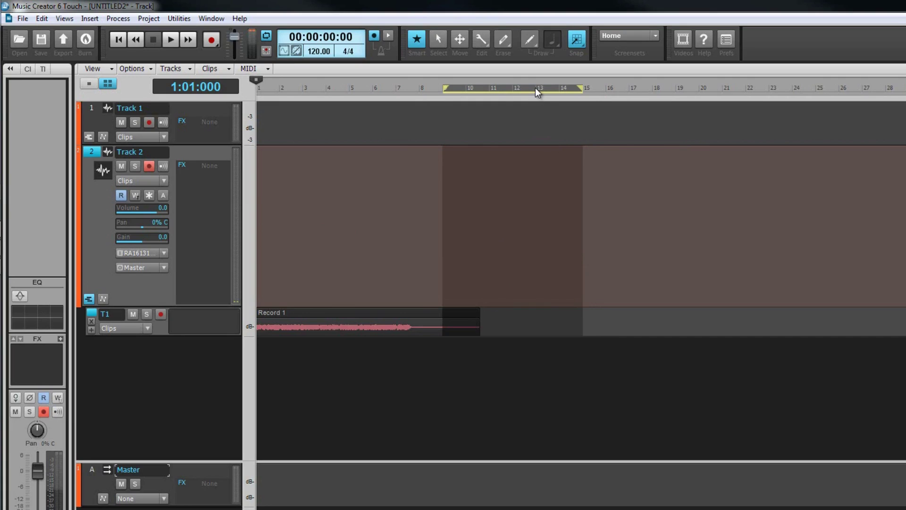
{"action": "mouse_move", "coordinate": [535, 88]}
{"action": "left_mouse_down"}
{"action": "mouse_move", "coordinate": [514, 91]}
{"action": "mouse_move", "coordinate": [533, 93]}
{"action": "left_mouse_up"}
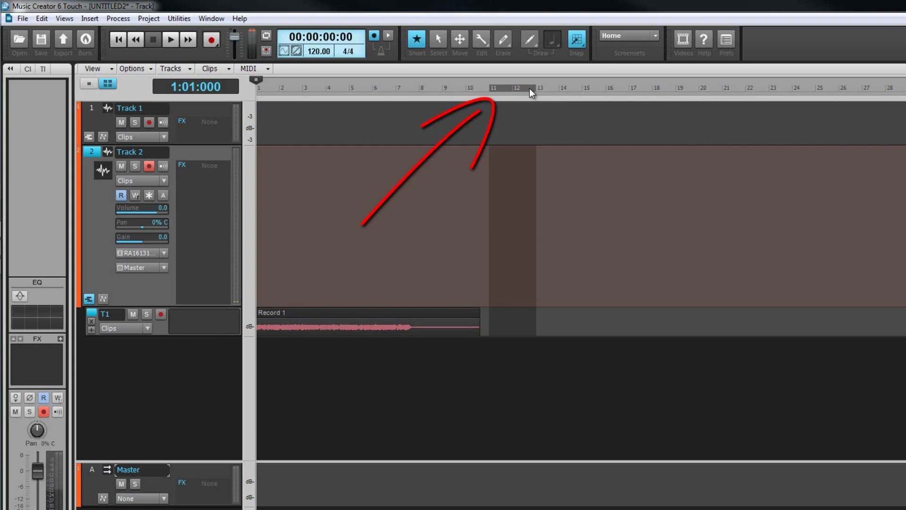
Step: Set punch points on bars 11–13, toggle punch recording off and on, then select bars 9–13
{"action": "right_click", "coordinate": [530, 88]}
{"action": "left_click", "coordinate": [580, 164]}
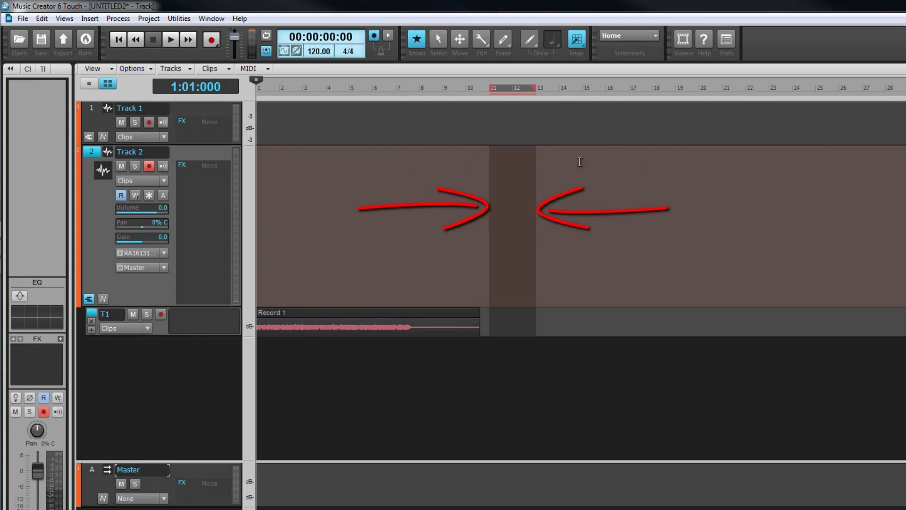
{"action": "right_click", "coordinate": [522, 93]}
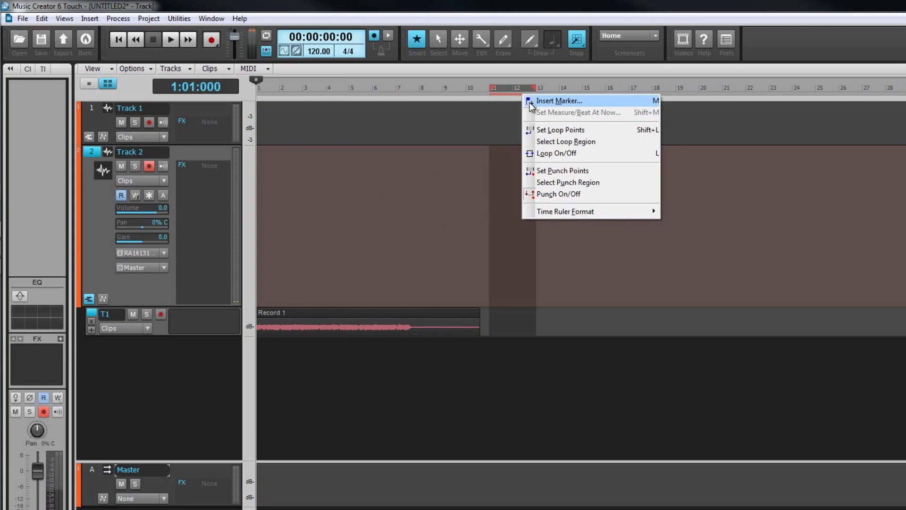
{"action": "left_click", "coordinate": [562, 194]}
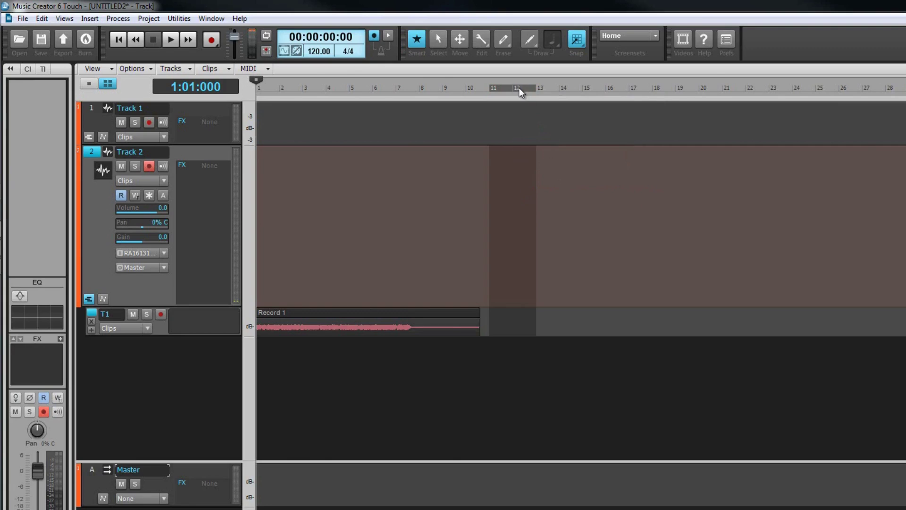
{"action": "right_click", "coordinate": [519, 88]}
{"action": "left_click", "coordinate": [569, 188]}
{"action": "left_click_drag", "start_coordinate": [443, 92], "coordinate": [597, 89]}
{"action": "right_click", "coordinate": [573, 87]}
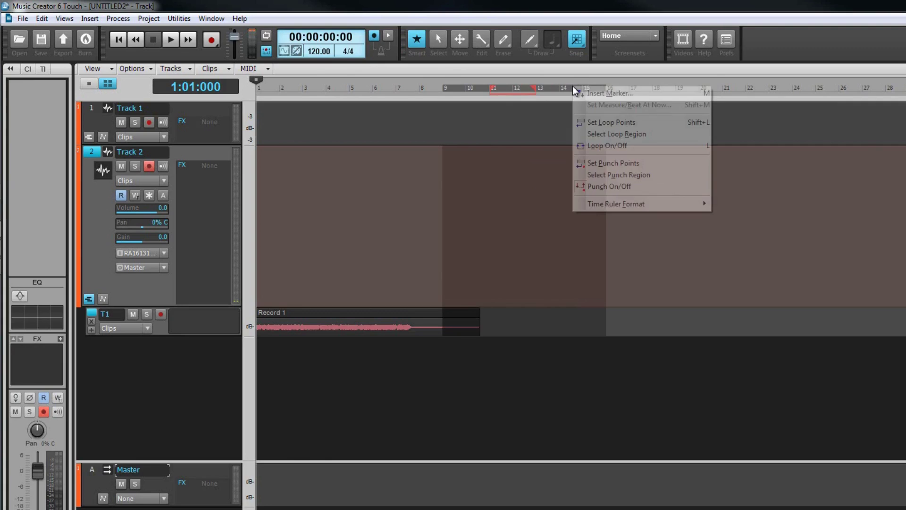